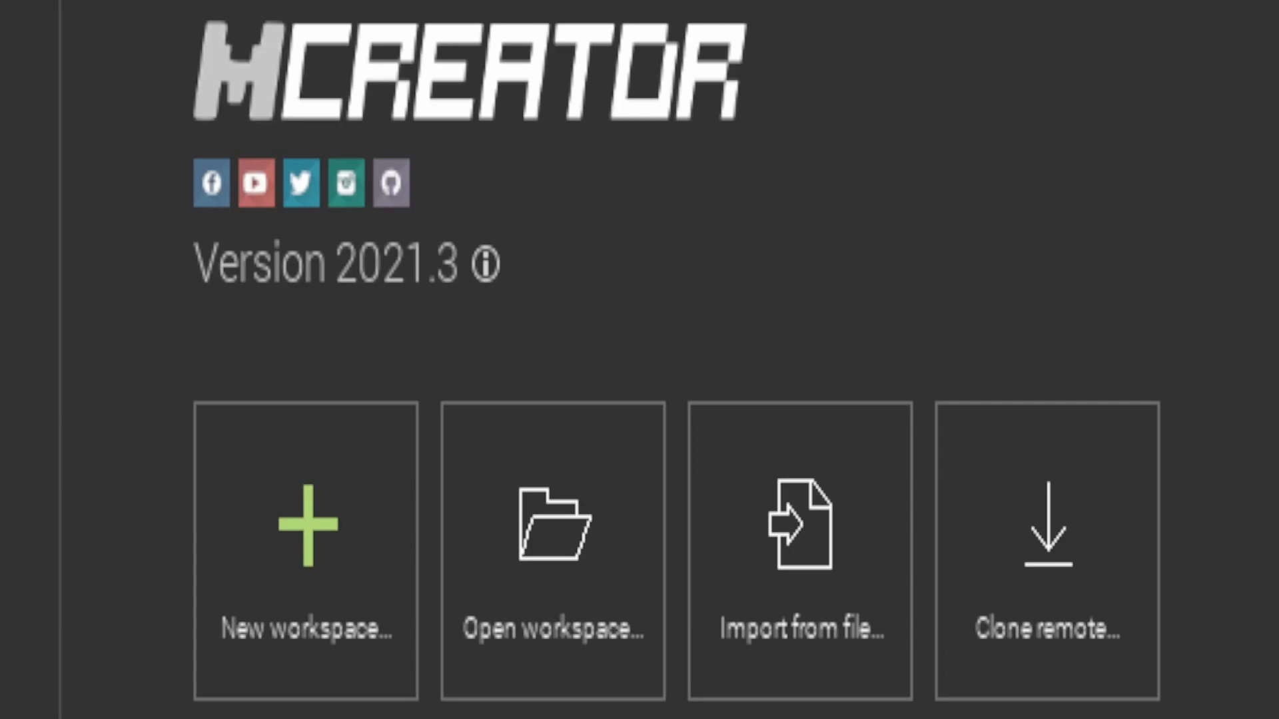
# - Create a Minecraft Forge mod workspace for 1.17.1 with the display name TutorialMod
pyautogui.click(322, 565)
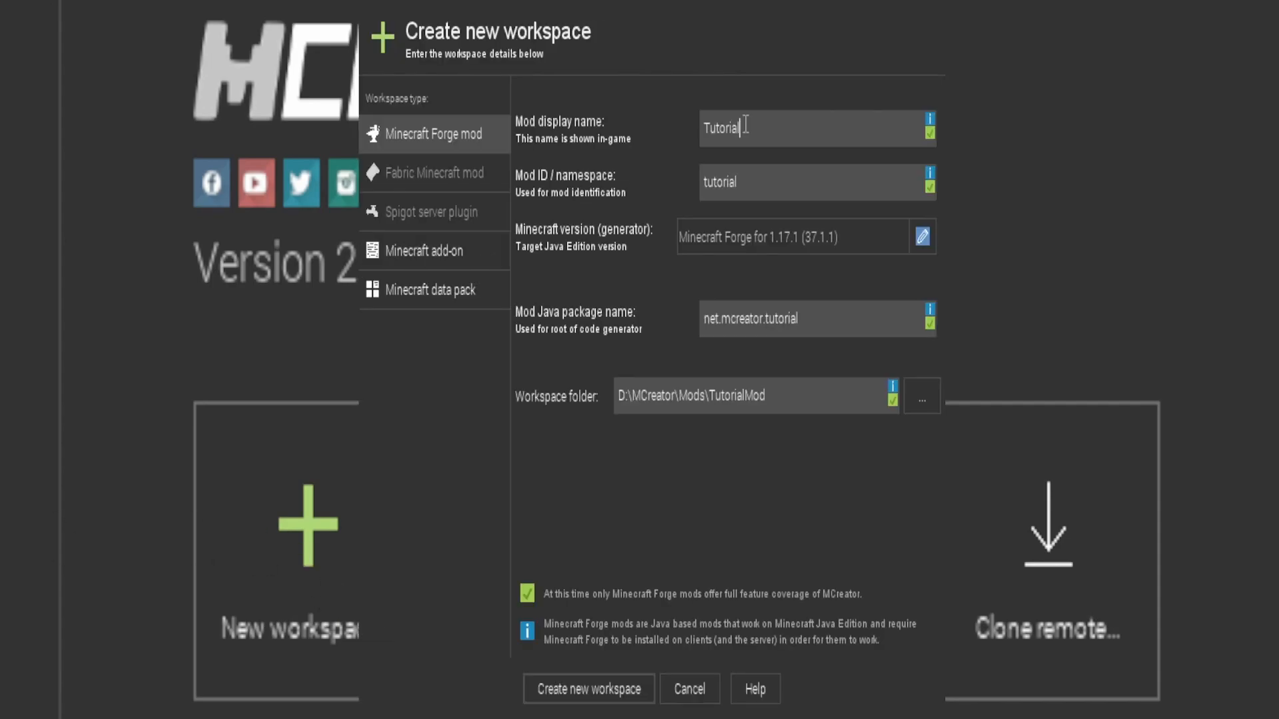
pyautogui.write('Mod')
pyautogui.click(608, 691)
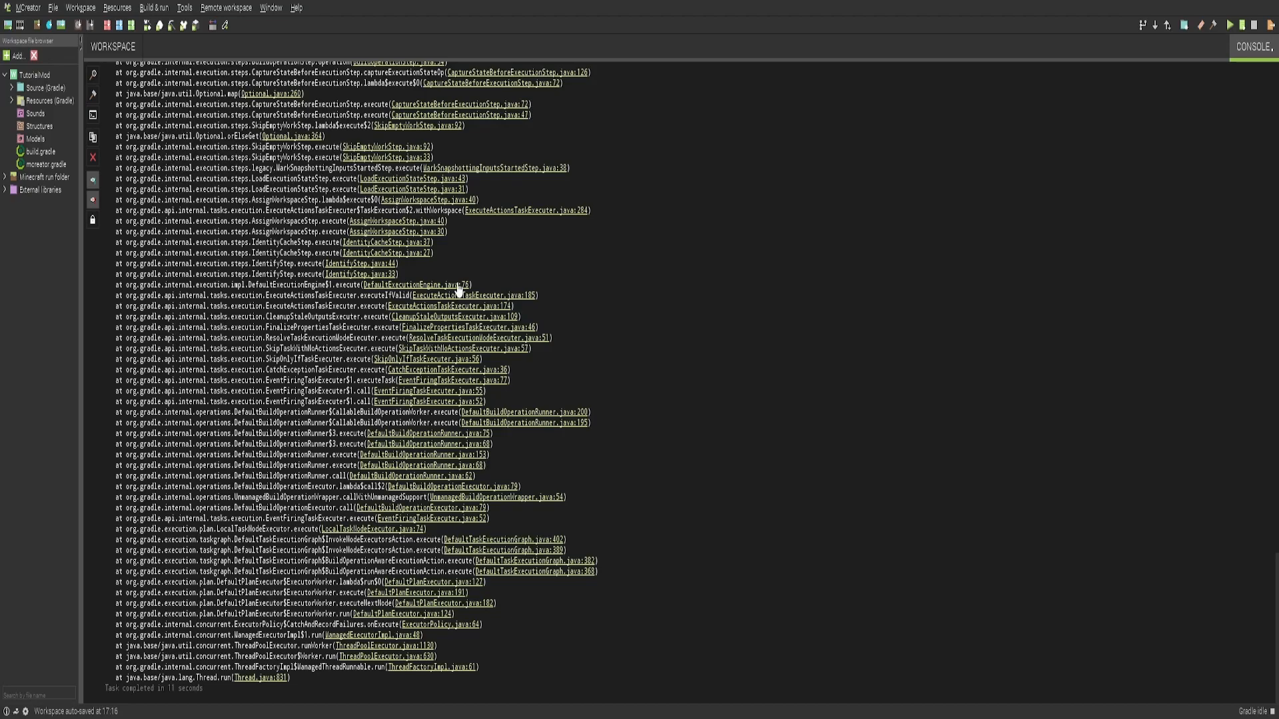
# - Add a new item mod element named FubbleBubble to the workspace
pyautogui.click(120, 48)
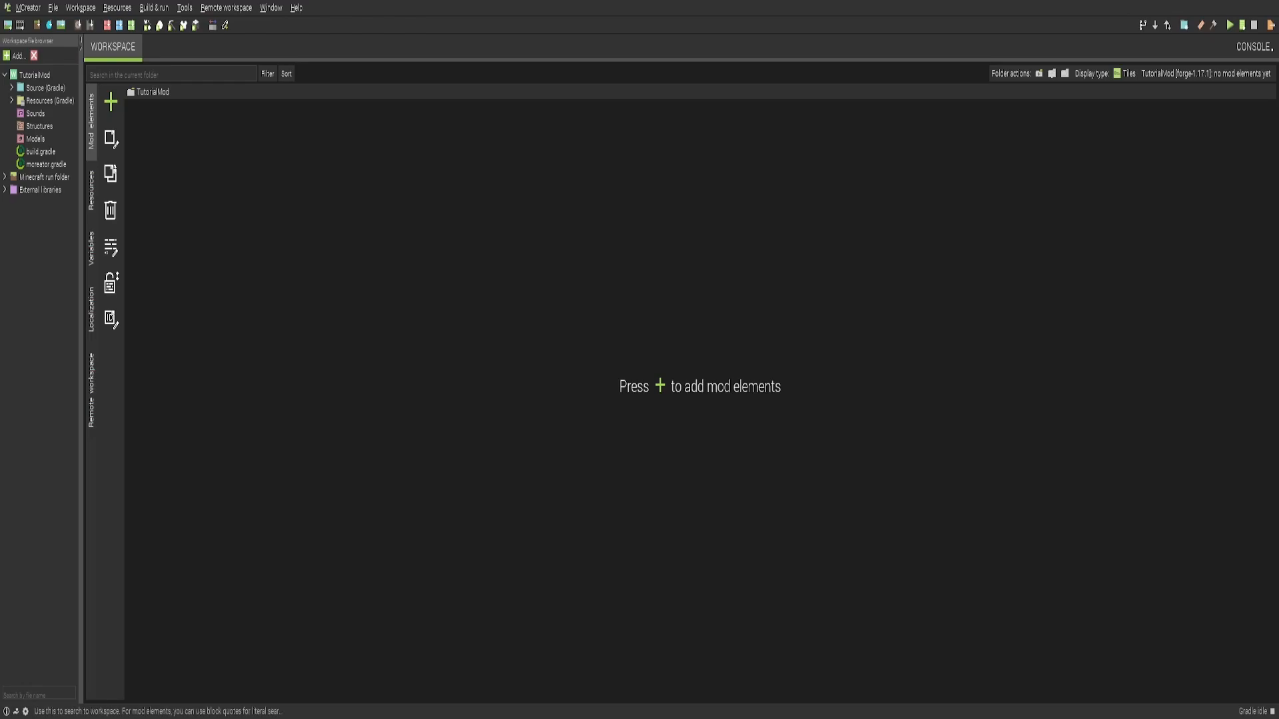
pyautogui.click(115, 105)
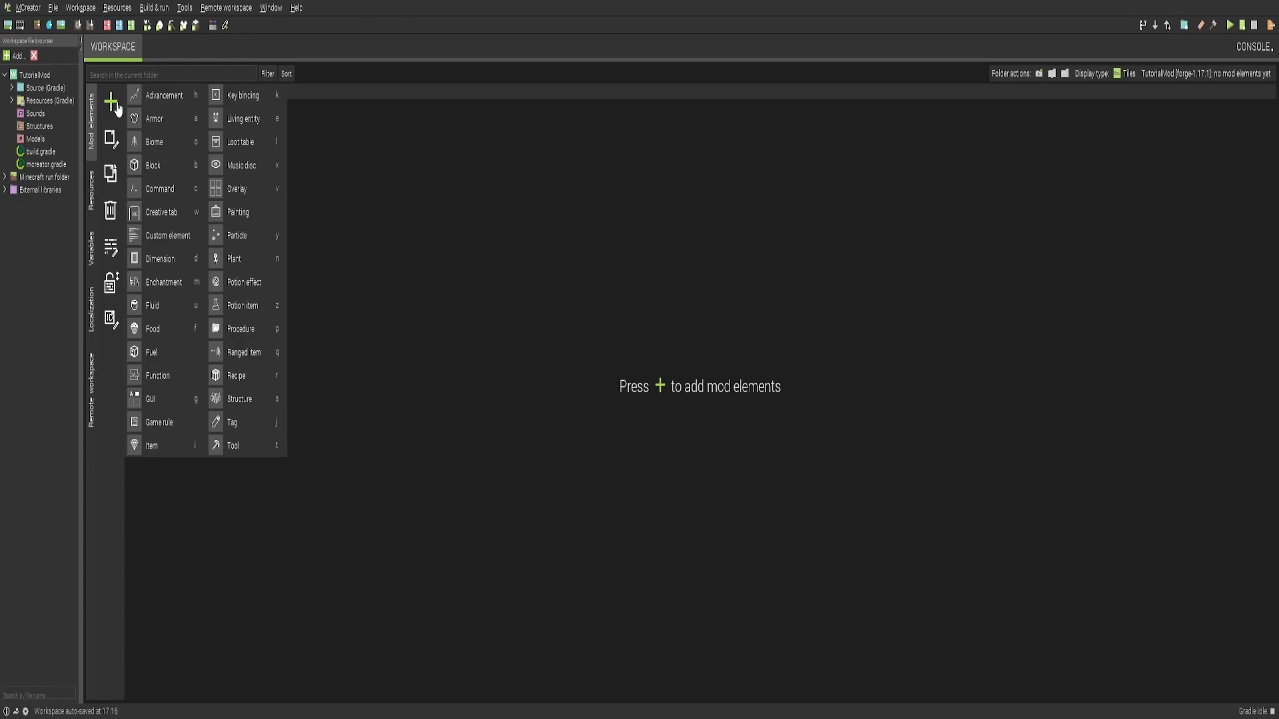
pyautogui.click(162, 447)
pyautogui.write('Fu')
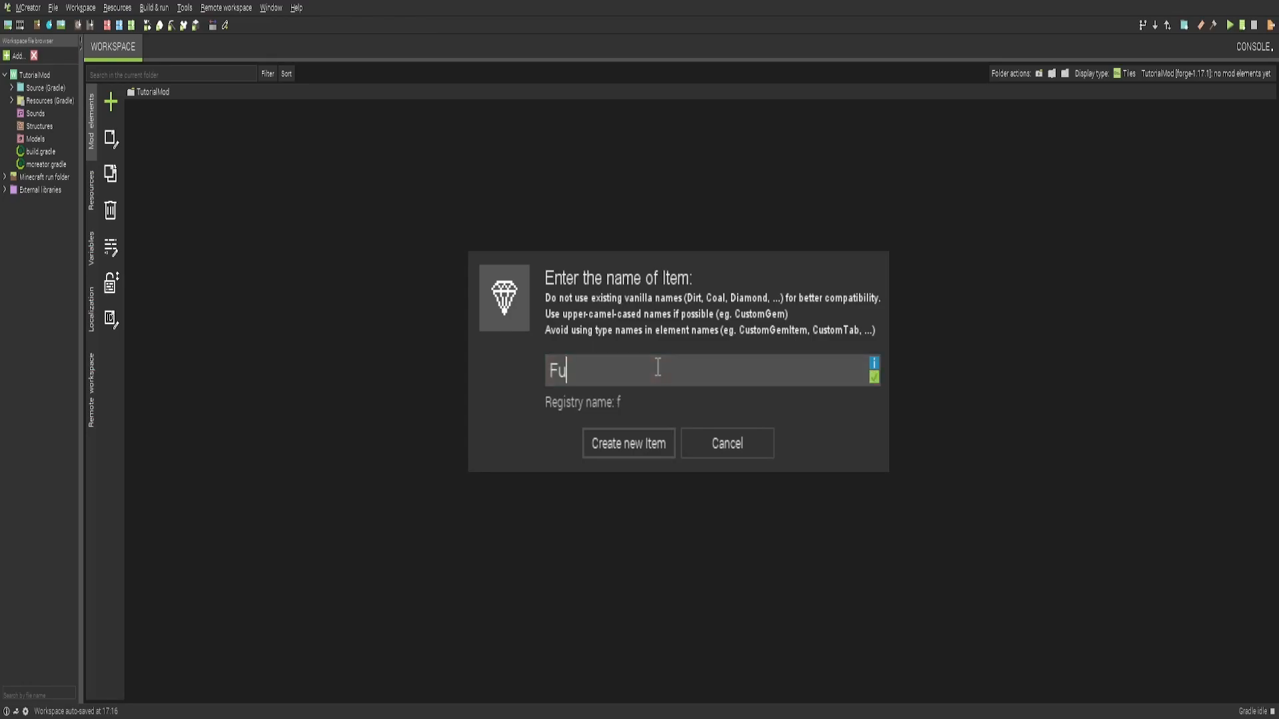
pyautogui.write('bbleBubble')
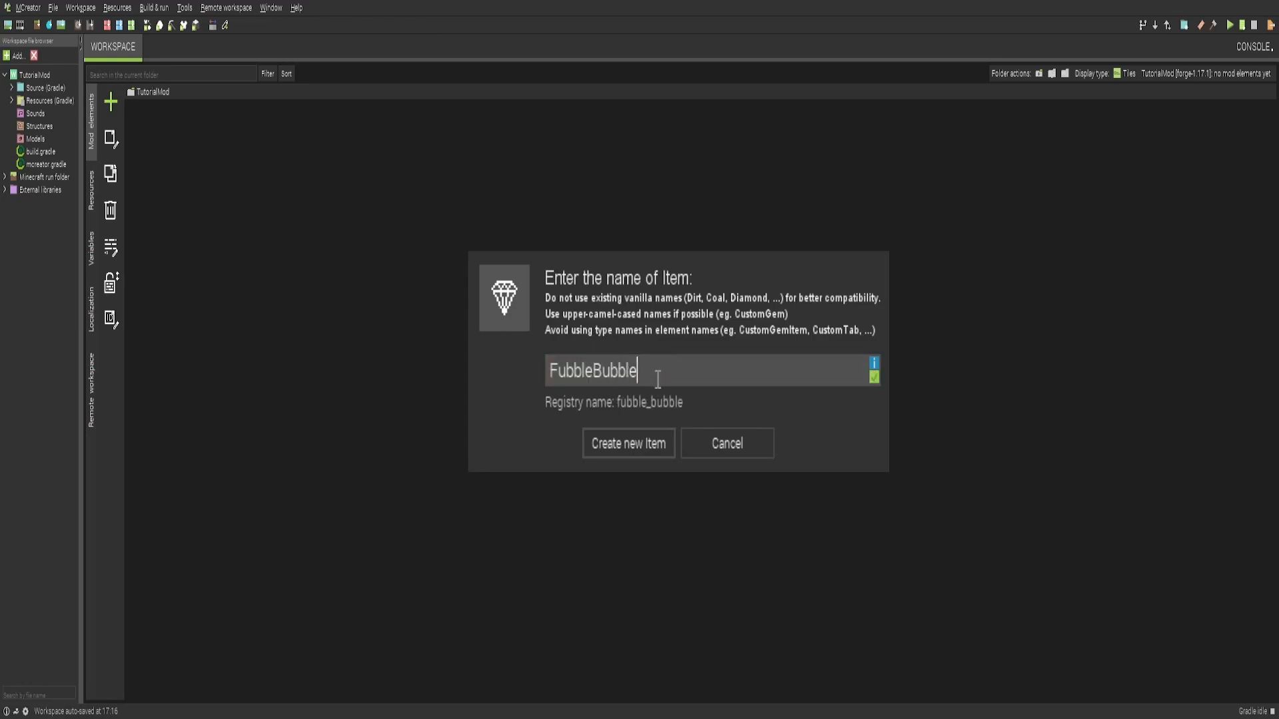
pyautogui.click(625, 443)
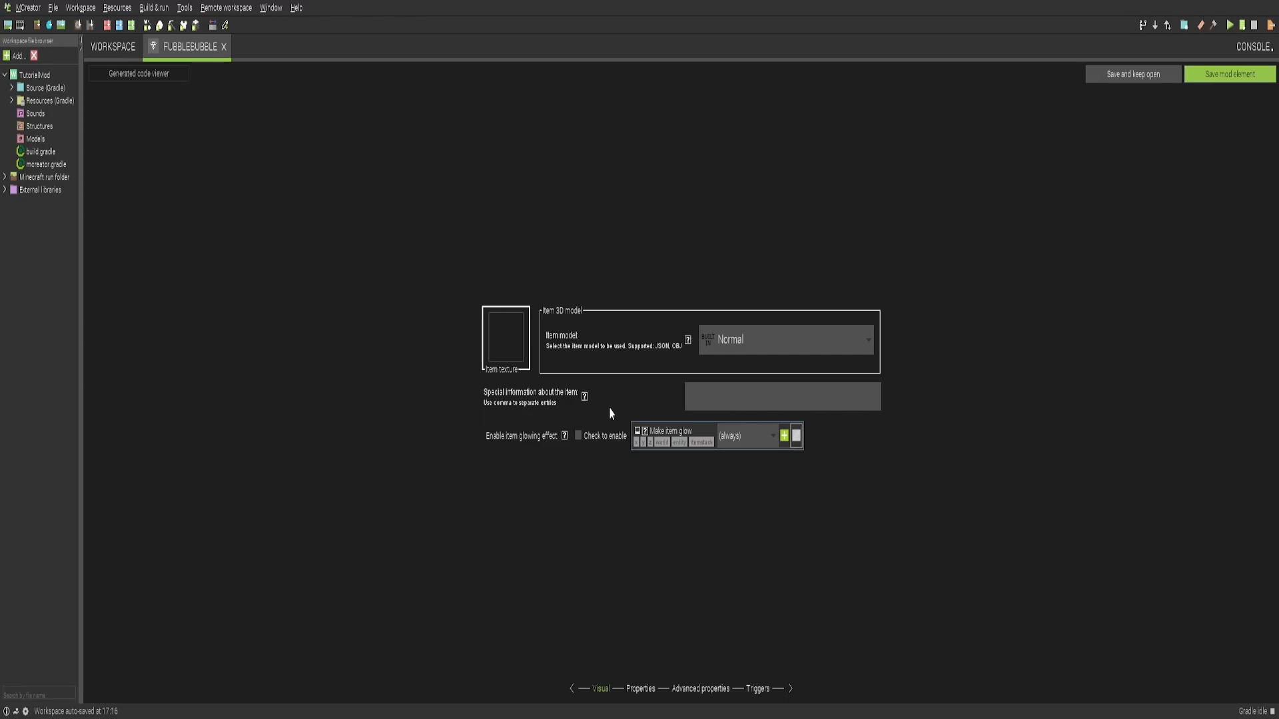
# - Choose the Normal item model and start a new 16x16 image for the item's texture
pyautogui.click(799, 339)
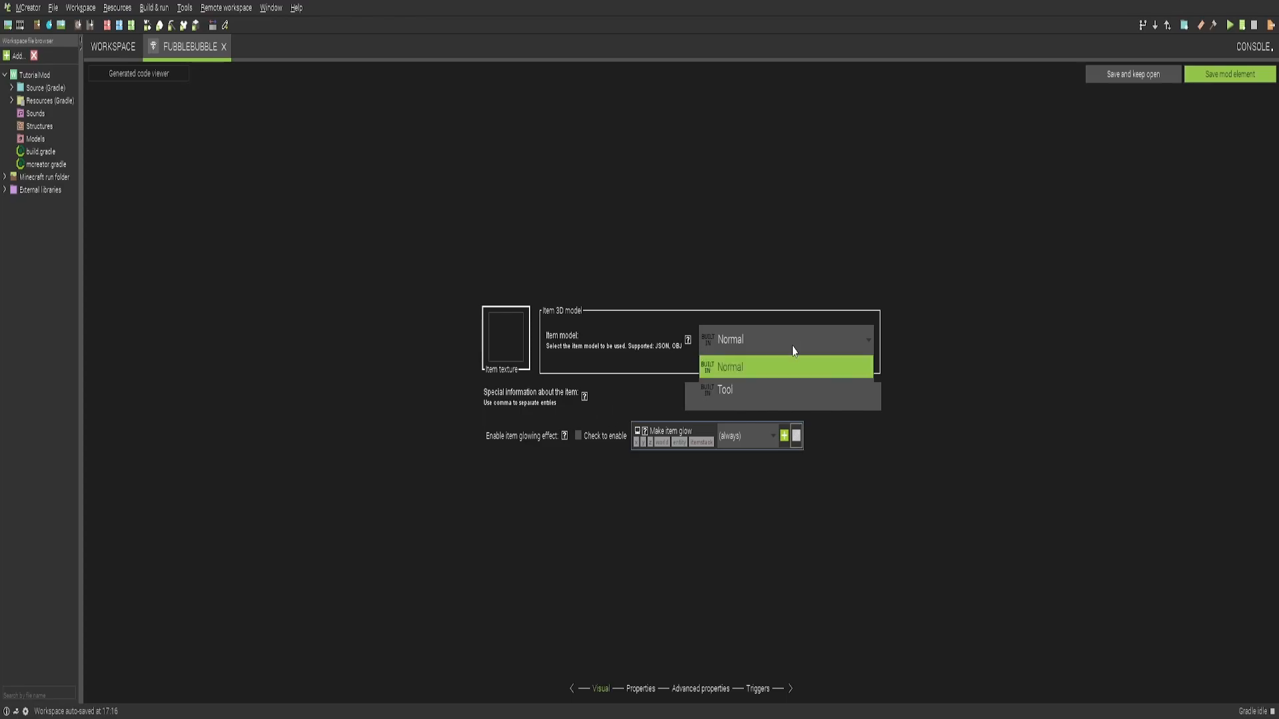
pyautogui.click(762, 377)
pyautogui.click(755, 349)
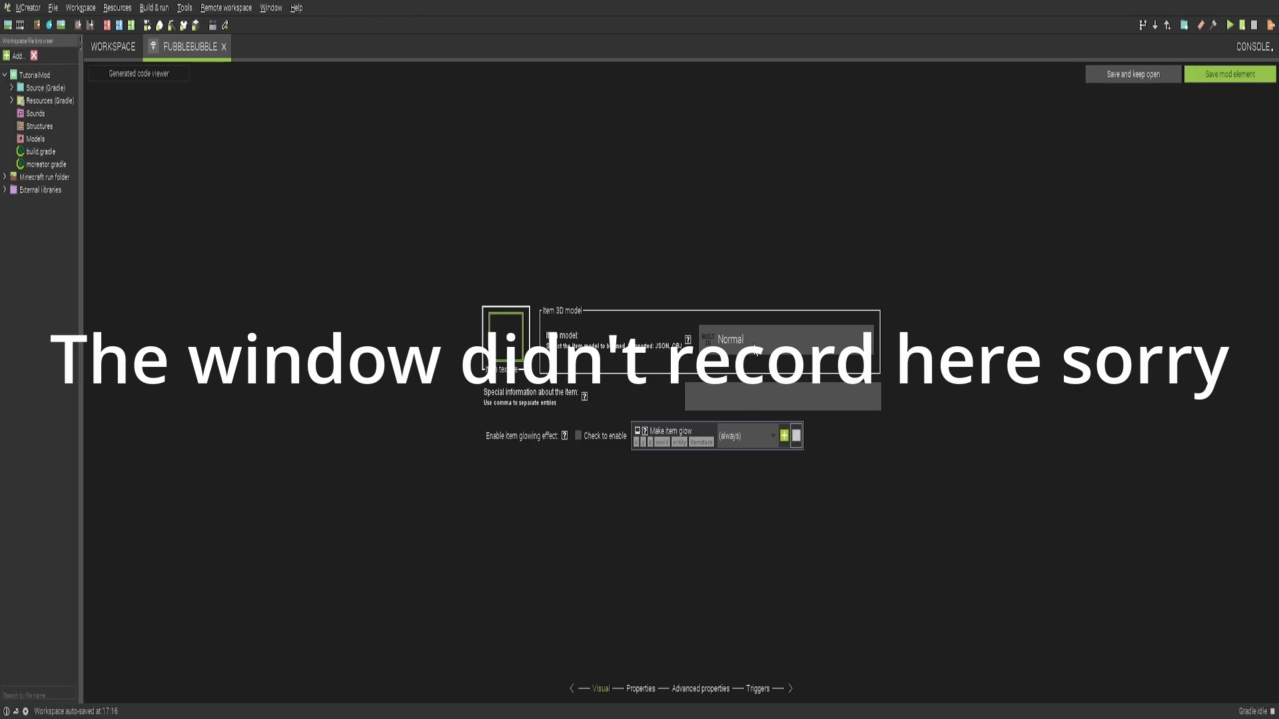
pyautogui.click(743, 405)
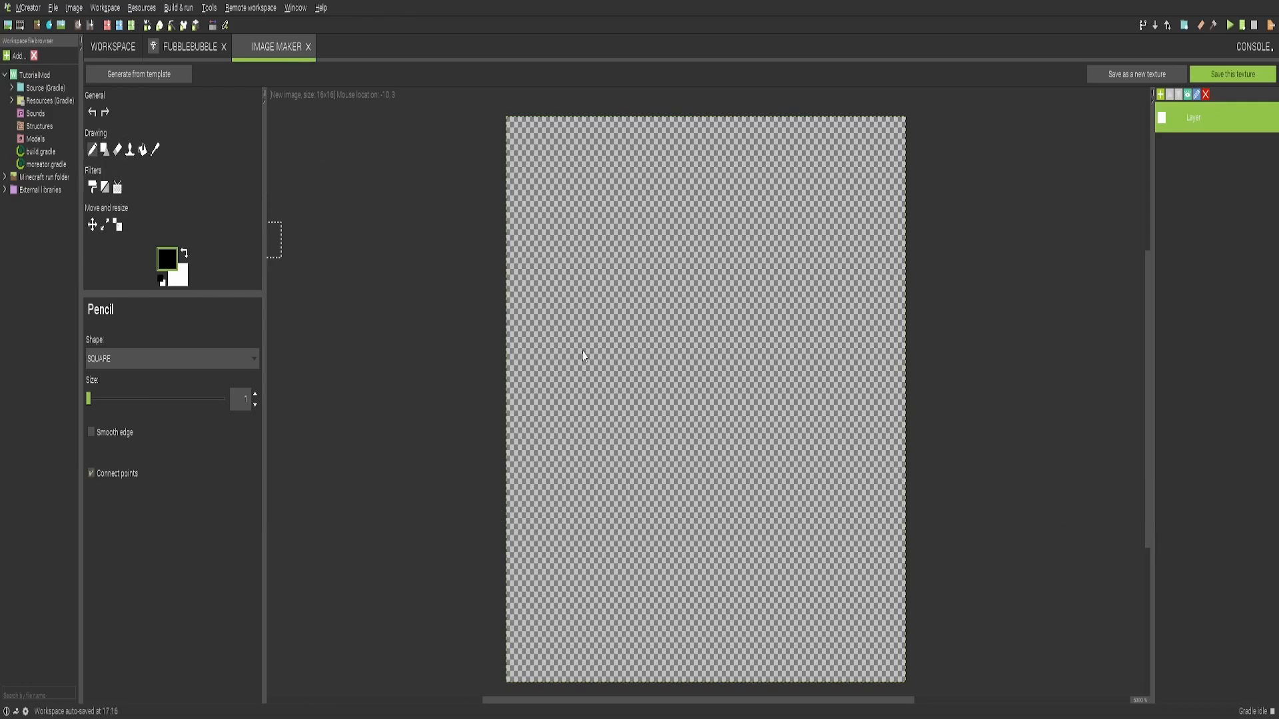
# - Paint a filled cyan disc centred on the canvas using a circle-shaped pencil of size 16
pyautogui.click(605, 474)
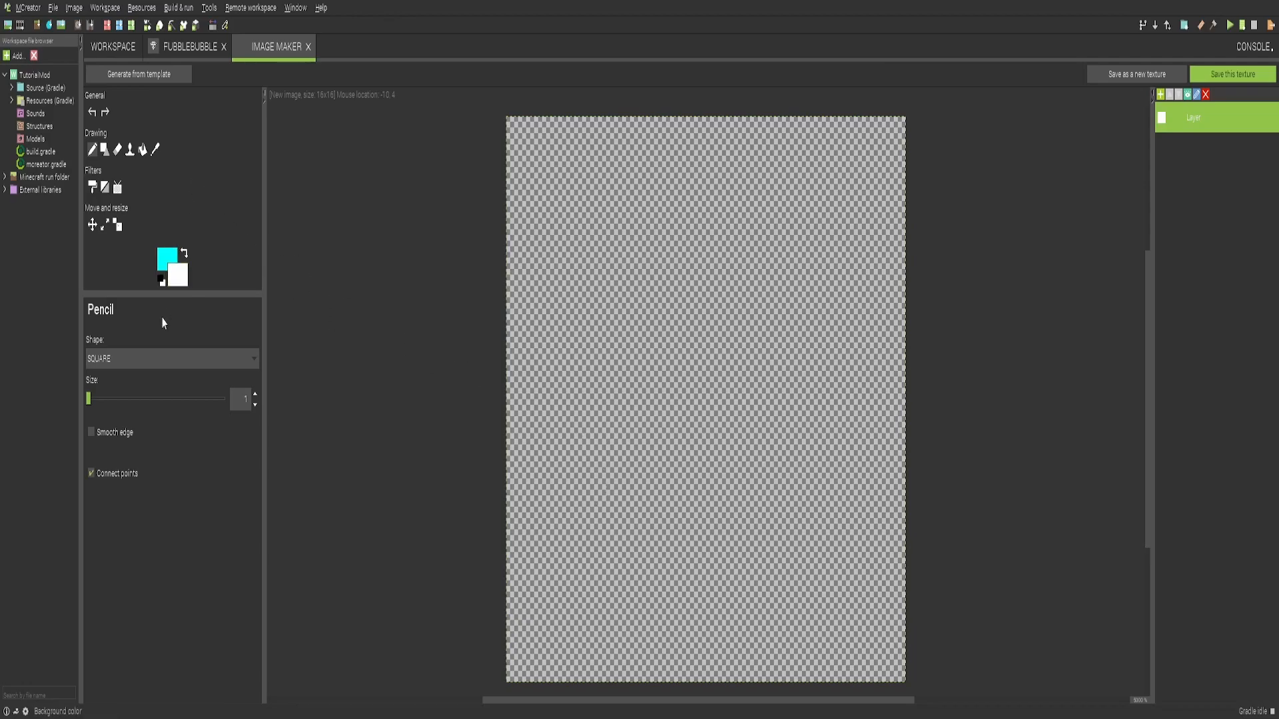
pyautogui.click(154, 359)
pyautogui.click(135, 403)
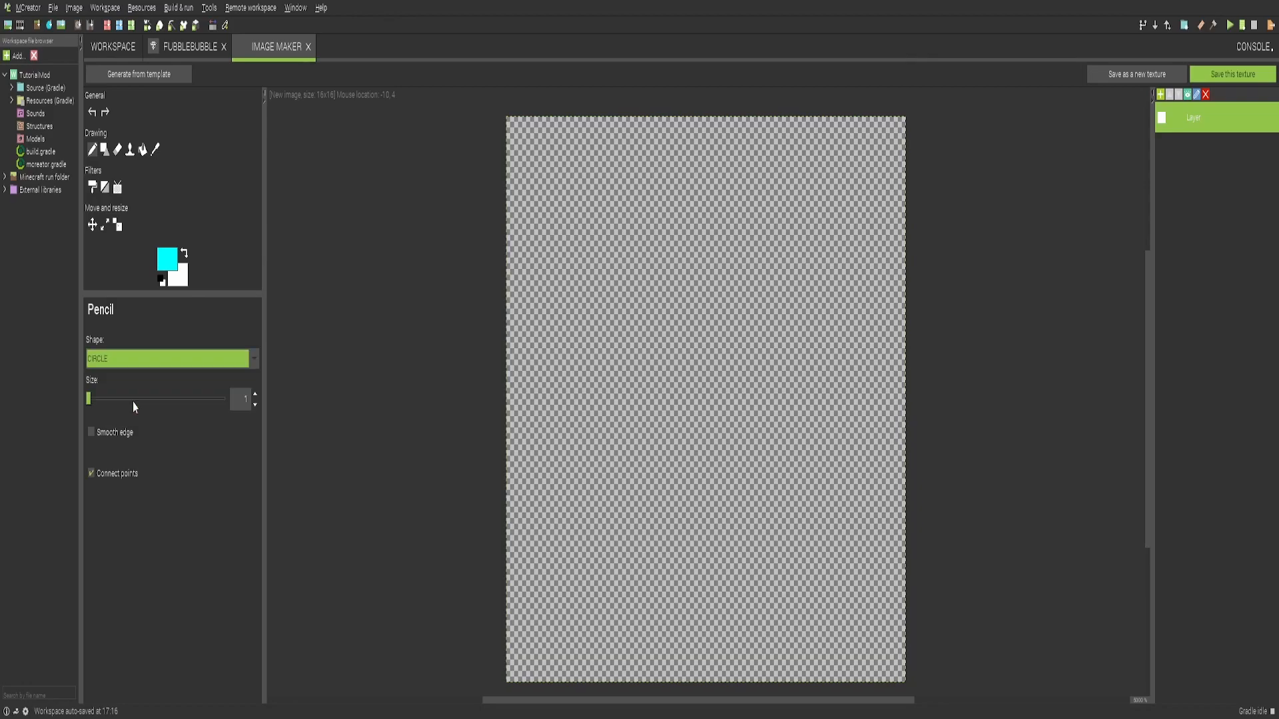
pyautogui.click(243, 399)
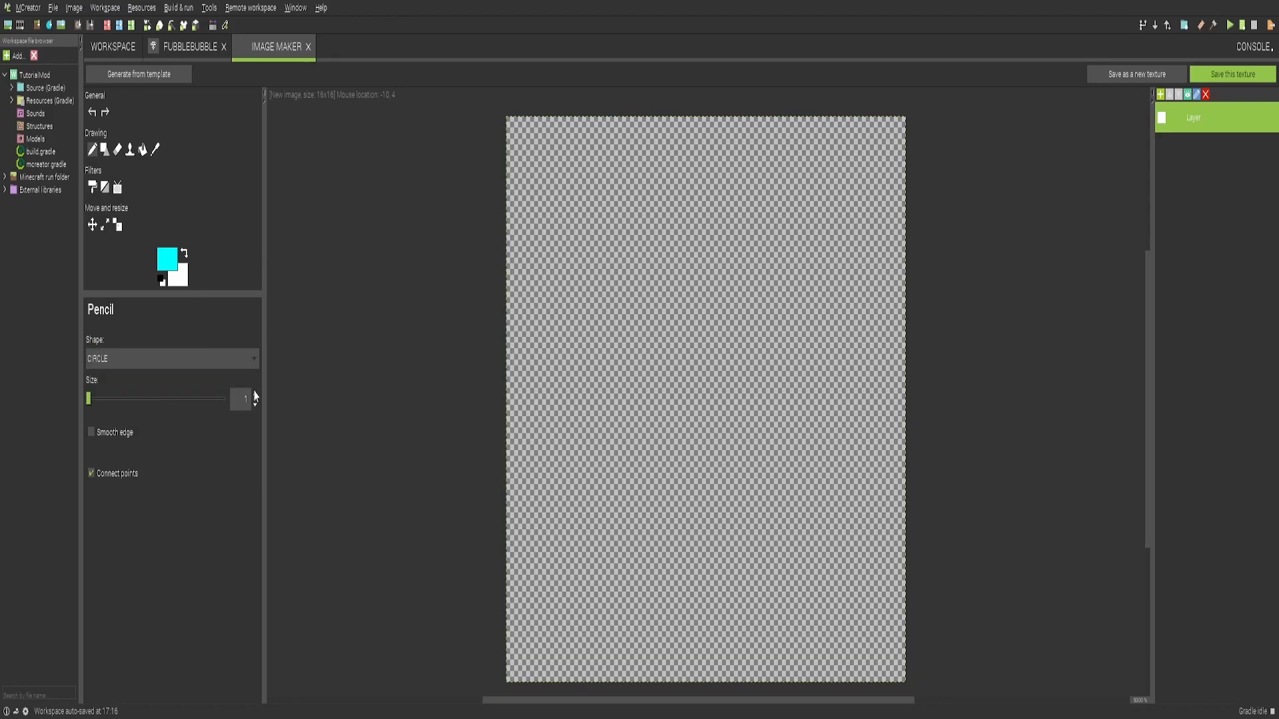
pyautogui.press('Return')
pyautogui.click(713, 402)
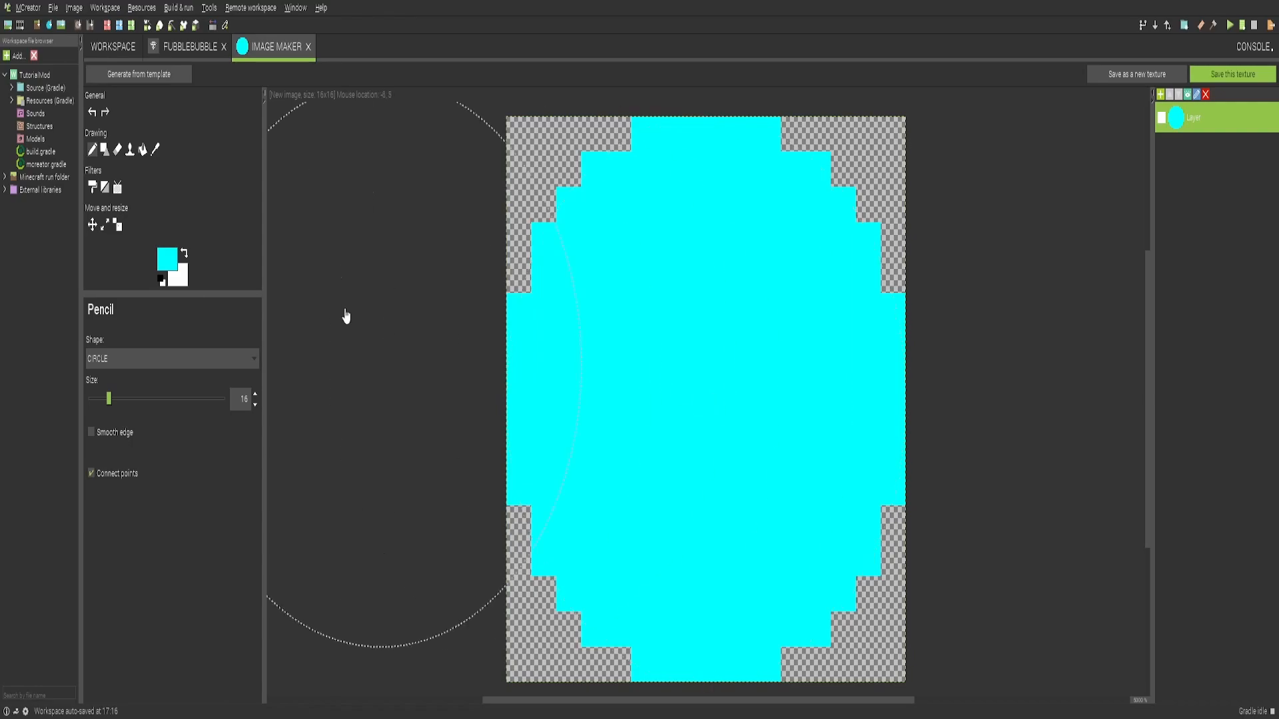
# - Erase the disc's centre with a circle-shaped, smooth-edged eraser of size 8 to form a ring
pyautogui.click(117, 149)
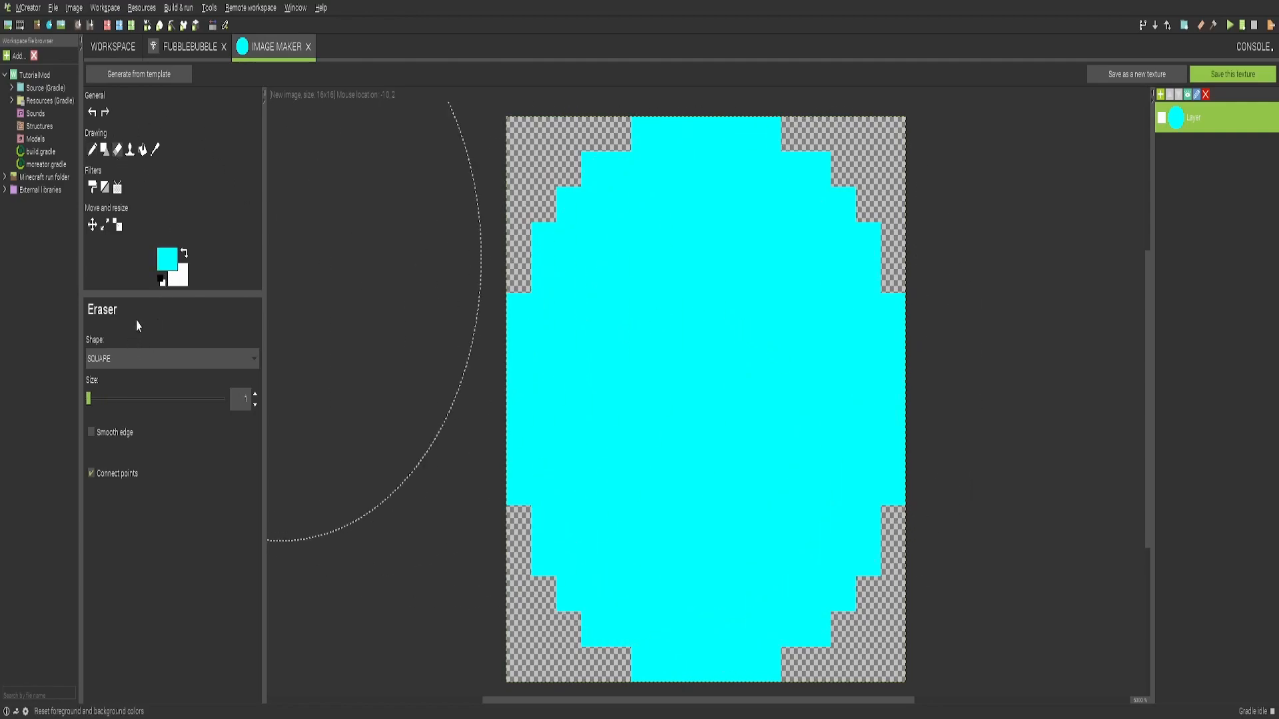
pyautogui.click(126, 359)
pyautogui.click(123, 402)
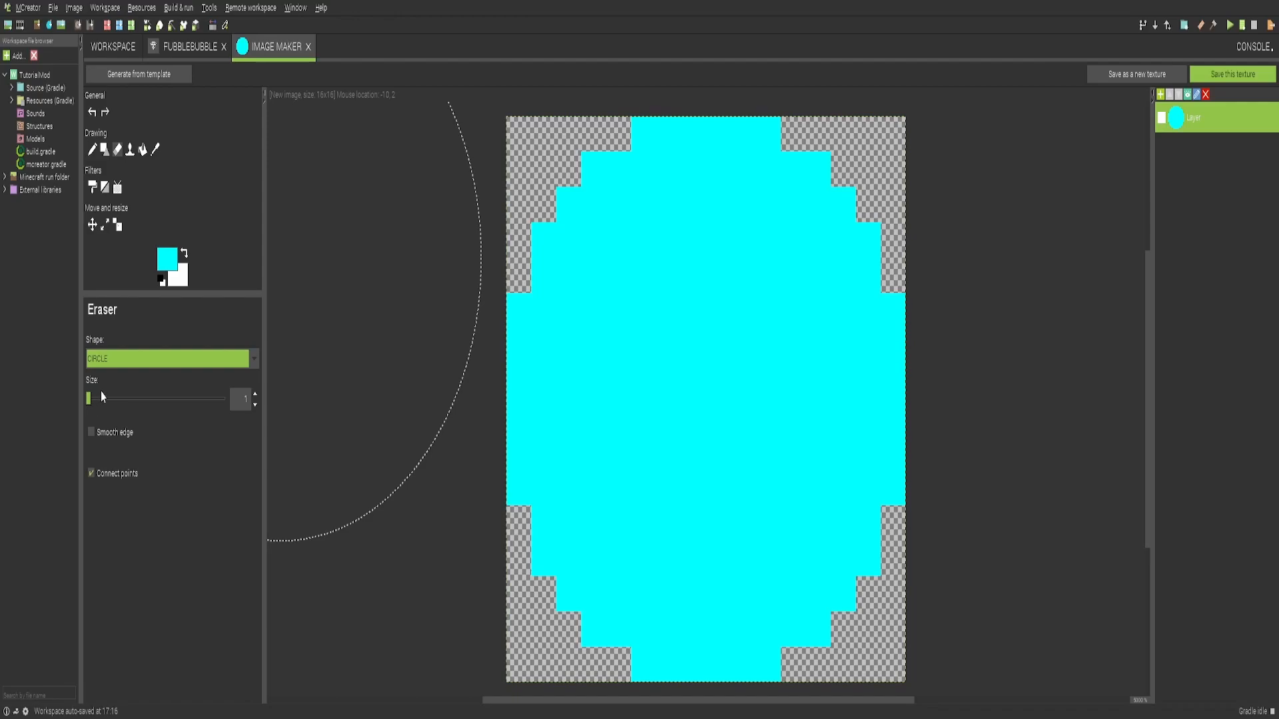
pyautogui.click(247, 399)
pyautogui.press('BackSpace')
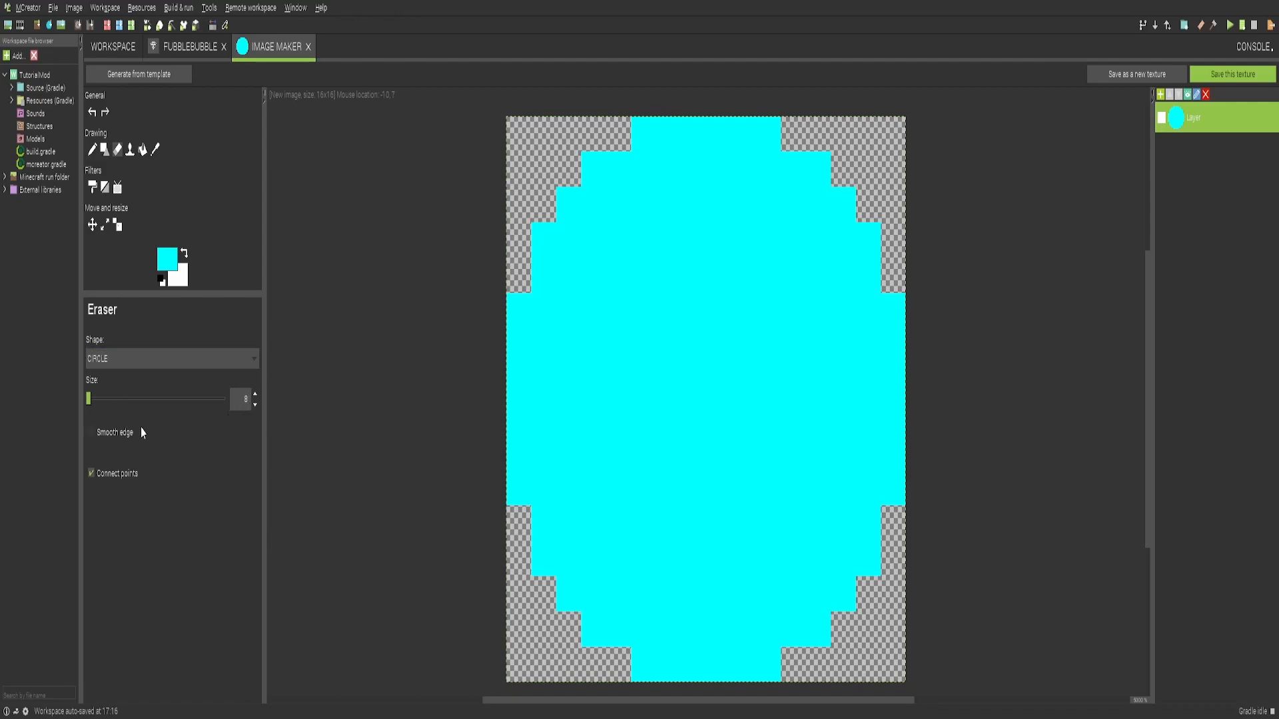
pyautogui.click(701, 415)
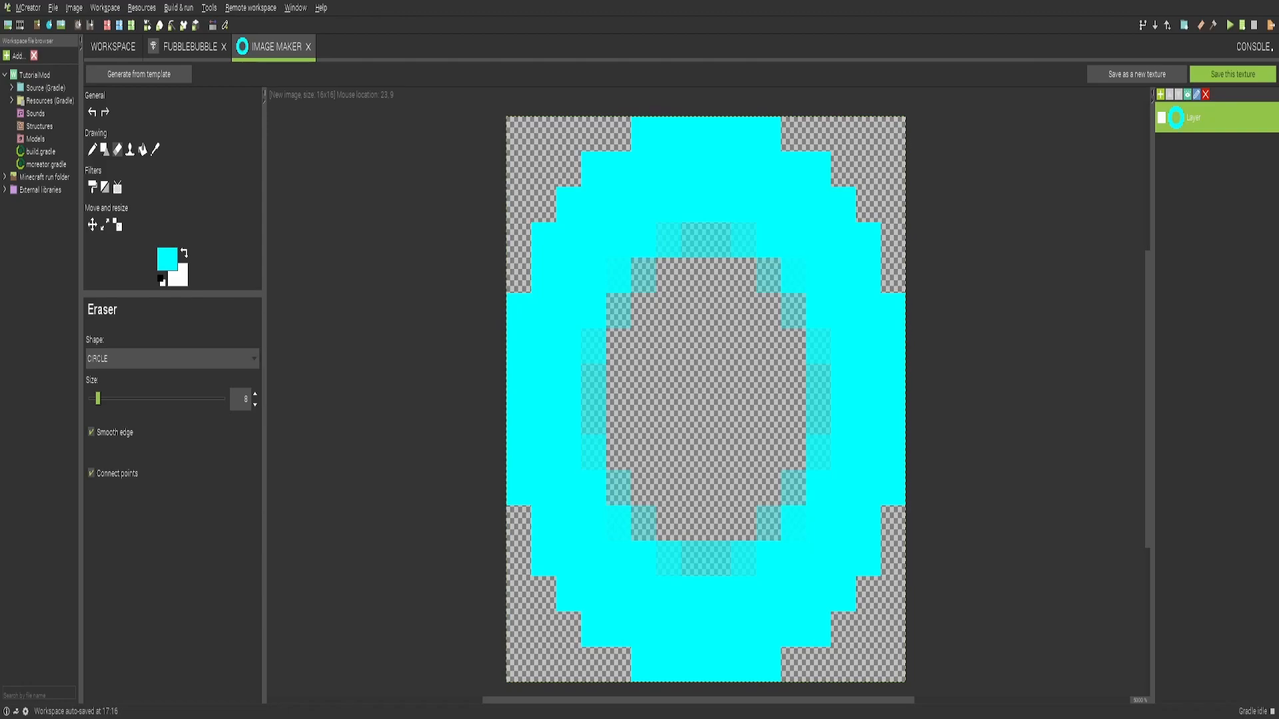
# - Save the image as an item texture named fubble_bubble_texture
pyautogui.click(1234, 75)
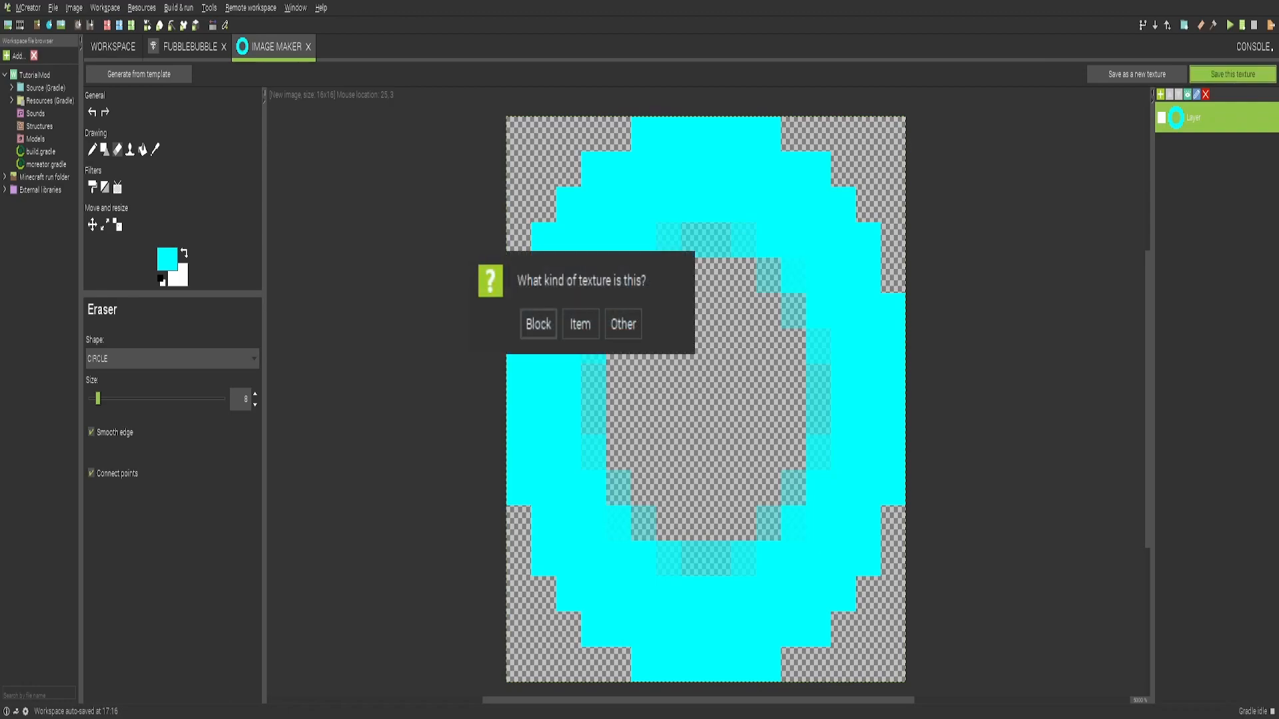
pyautogui.click(579, 327)
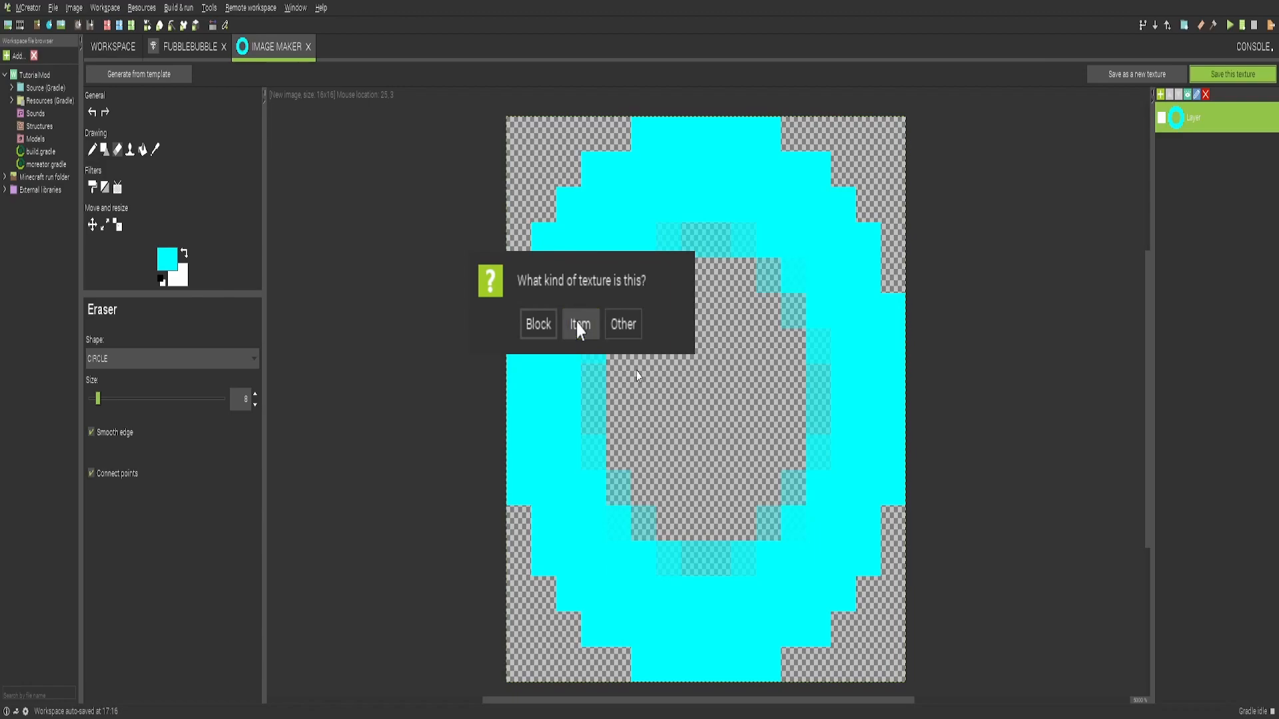
pyautogui.write('fubble_b')
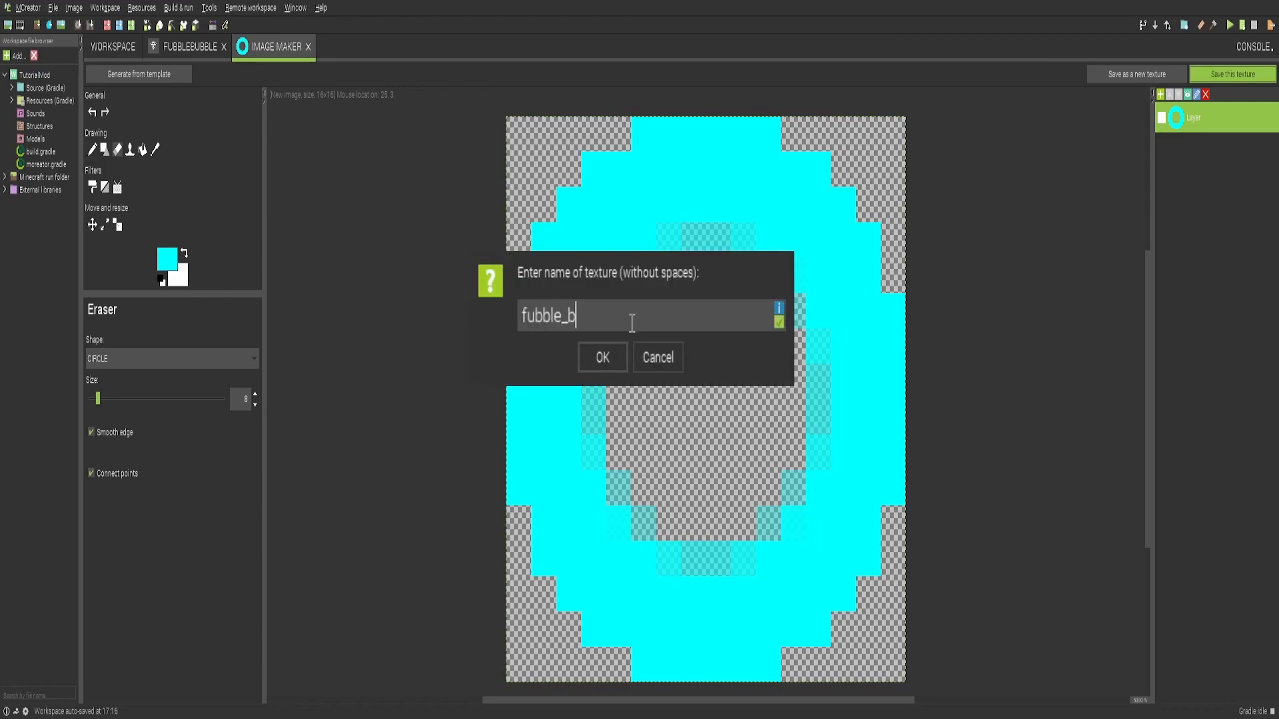
pyautogui.write('ubble_texture')
pyautogui.click(603, 356)
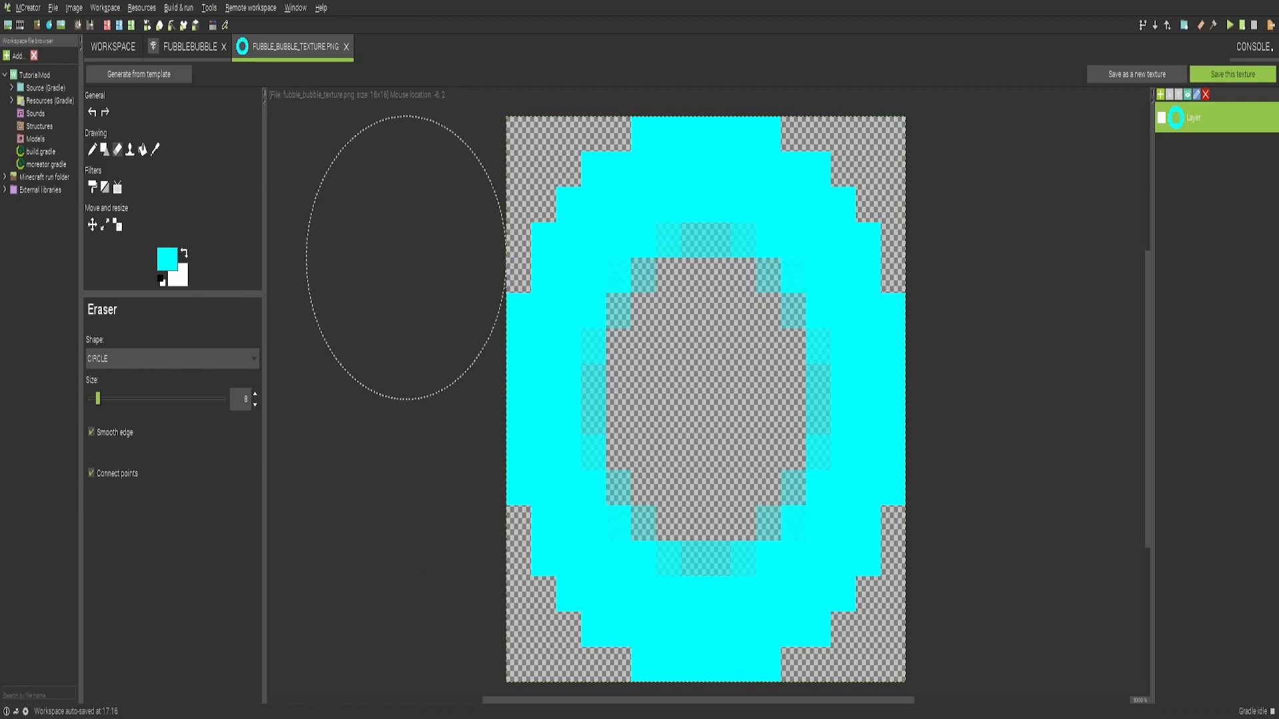
# - Give FubbleBubble the new ring texture, the special information "It's a fubble bubble!" and an enabled glowing effect
pyautogui.click(190, 46)
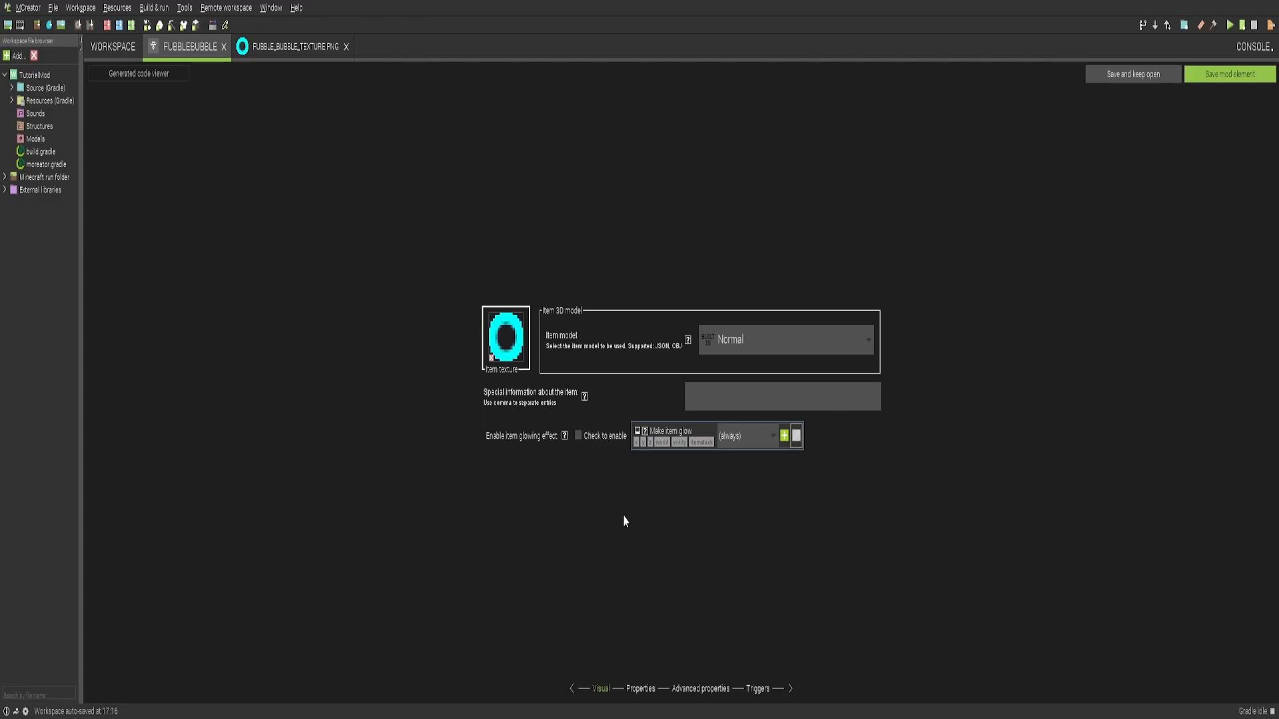
pyautogui.click(736, 390)
pyautogui.write("It's a fubble bubble!")
pyautogui.click(579, 436)
pyautogui.moveTo(563, 442)
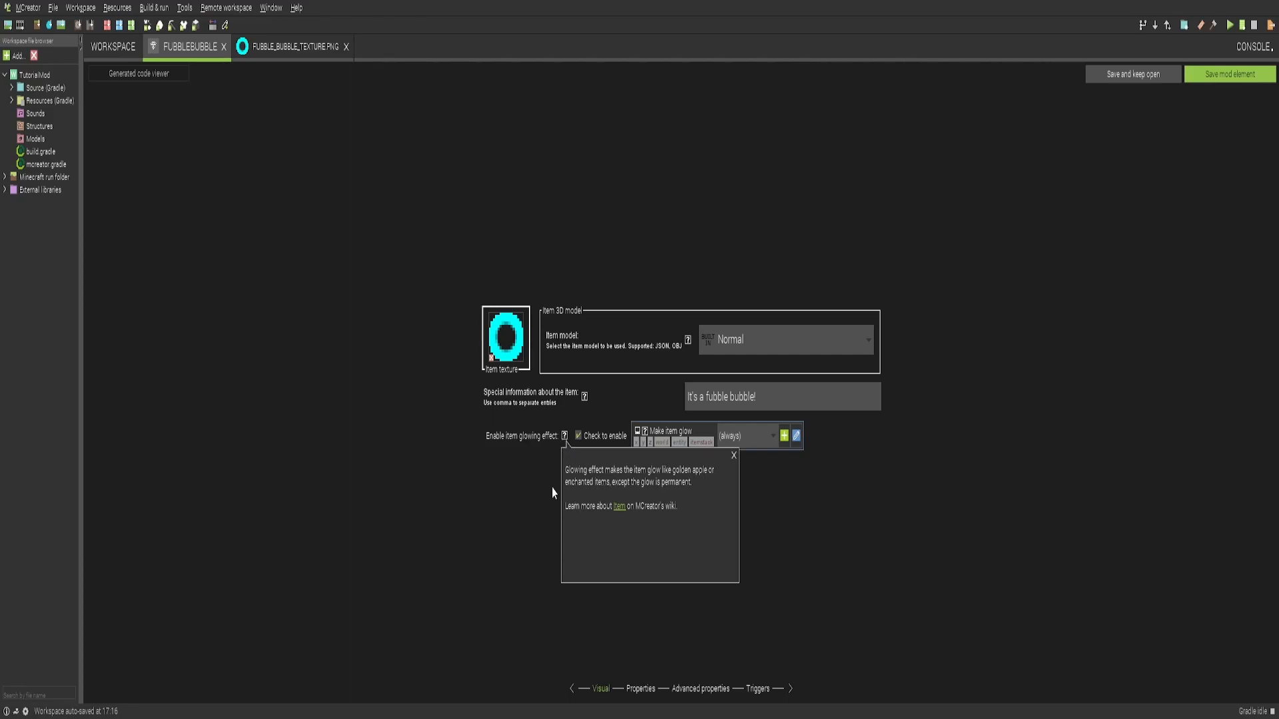
pyautogui.click(565, 437)
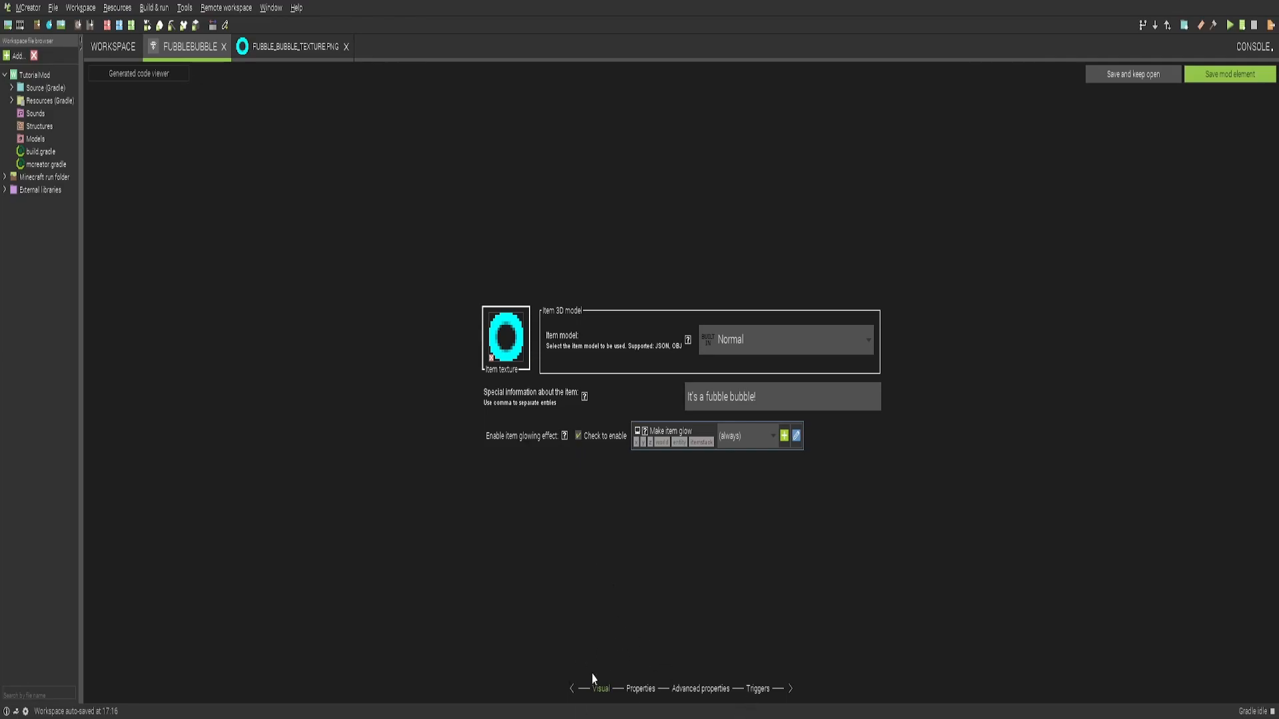
# - Set the item's creative inventory tab to MISC and save the mod element
pyautogui.click(636, 691)
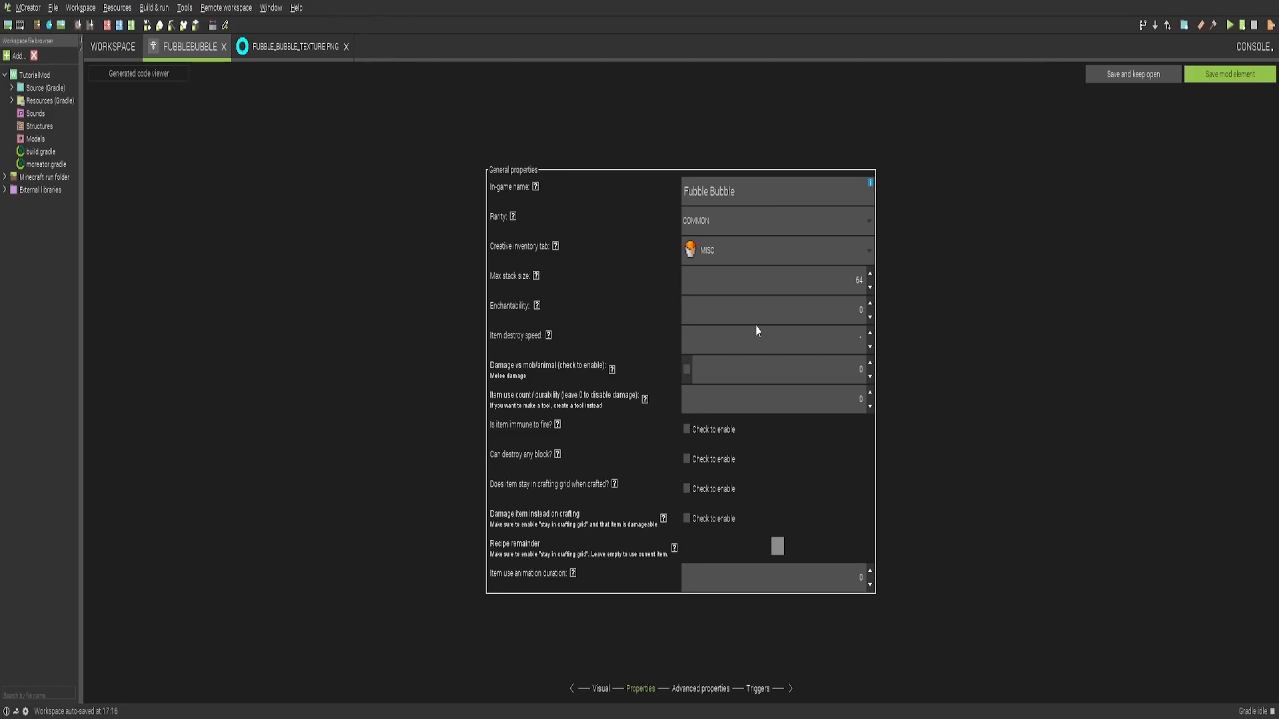
pyautogui.click(776, 251)
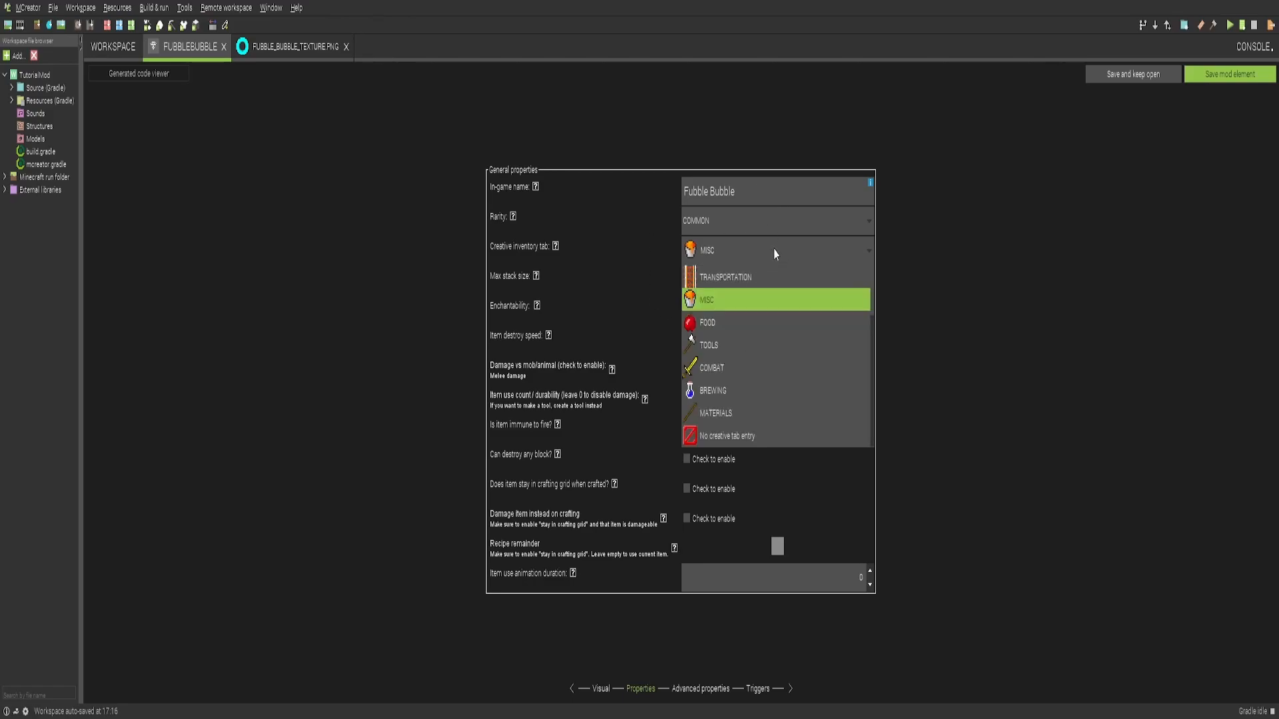
pyautogui.click(748, 302)
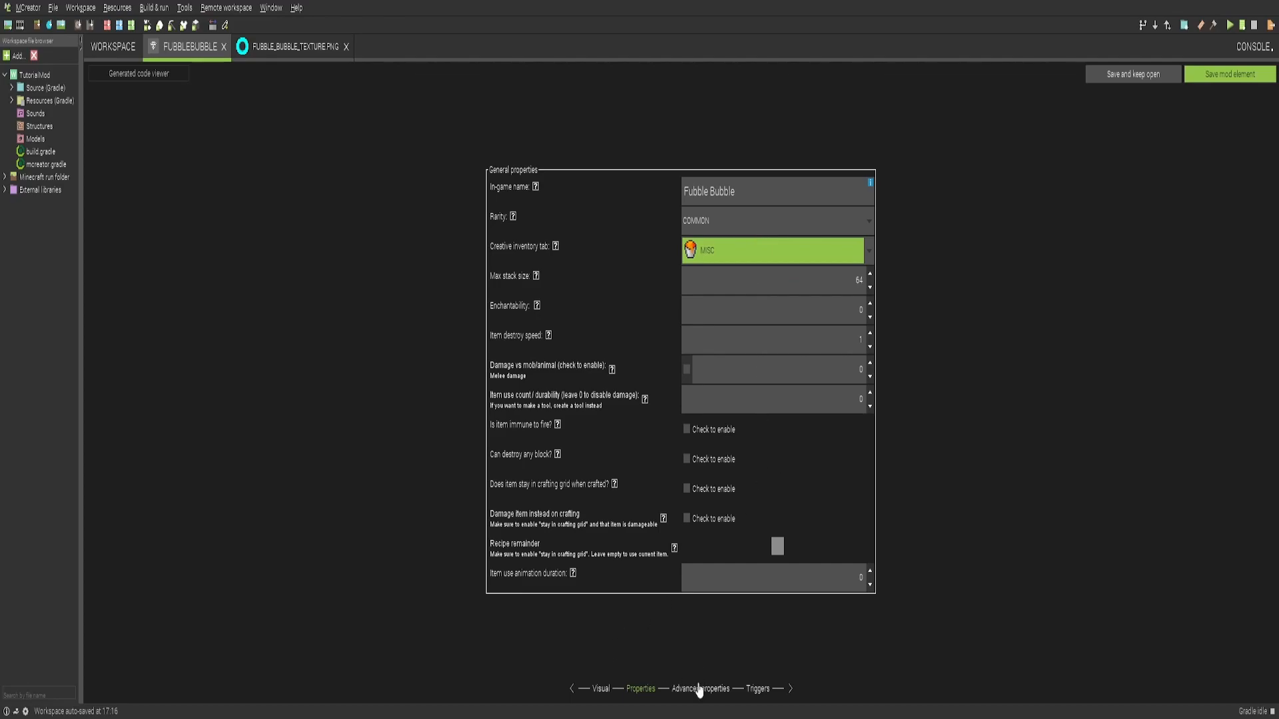
pyautogui.click(1232, 79)
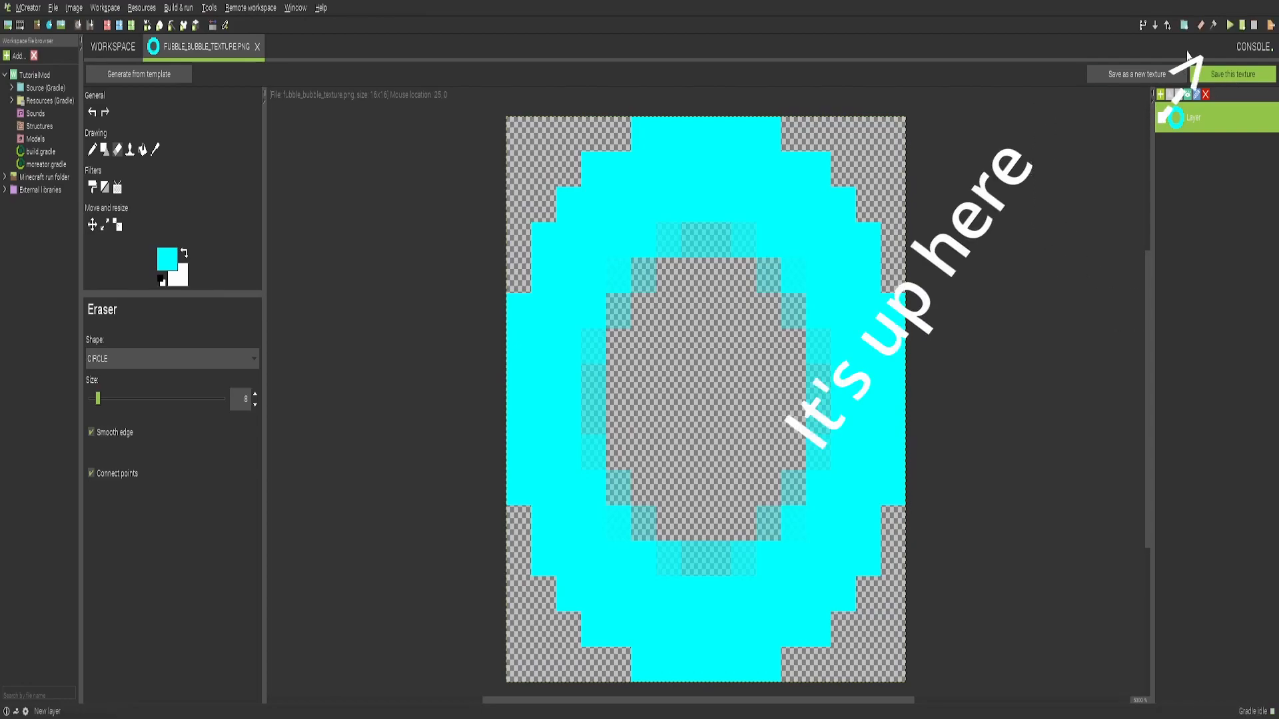
# - Run the mod in the Minecraft test client and check its list of loaded mods
pyautogui.click(1229, 27)
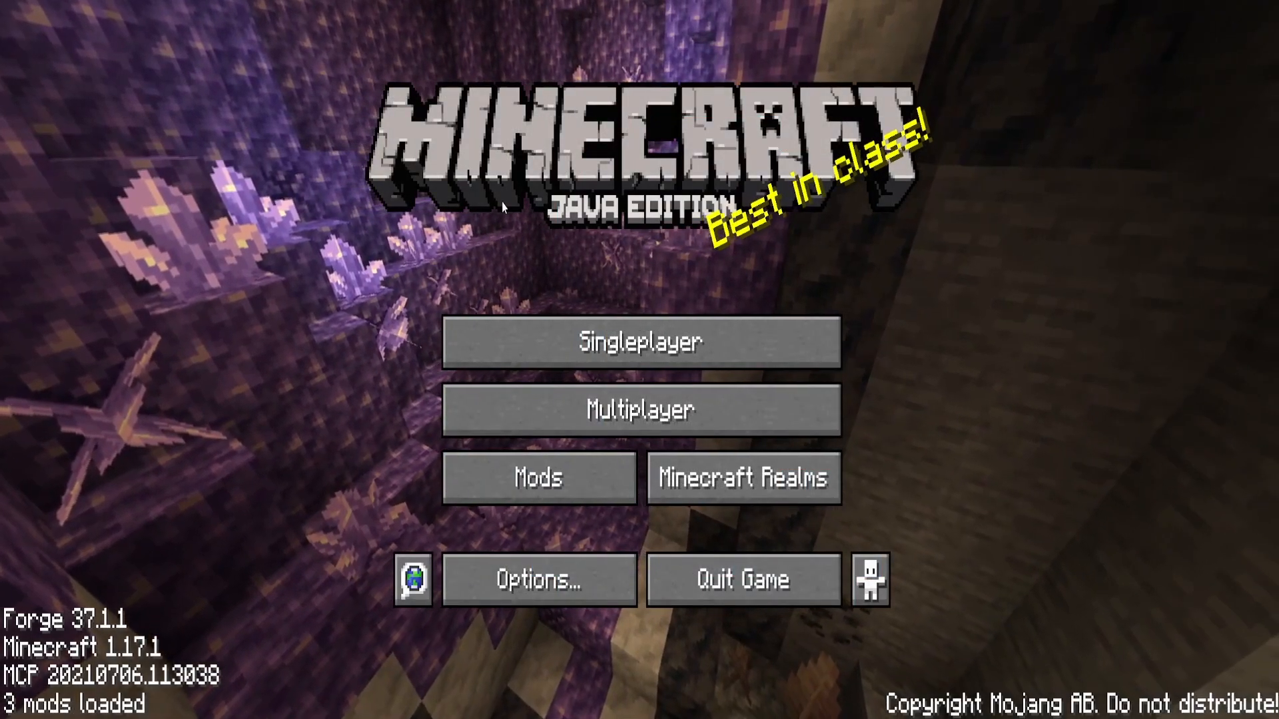
pyautogui.click(524, 496)
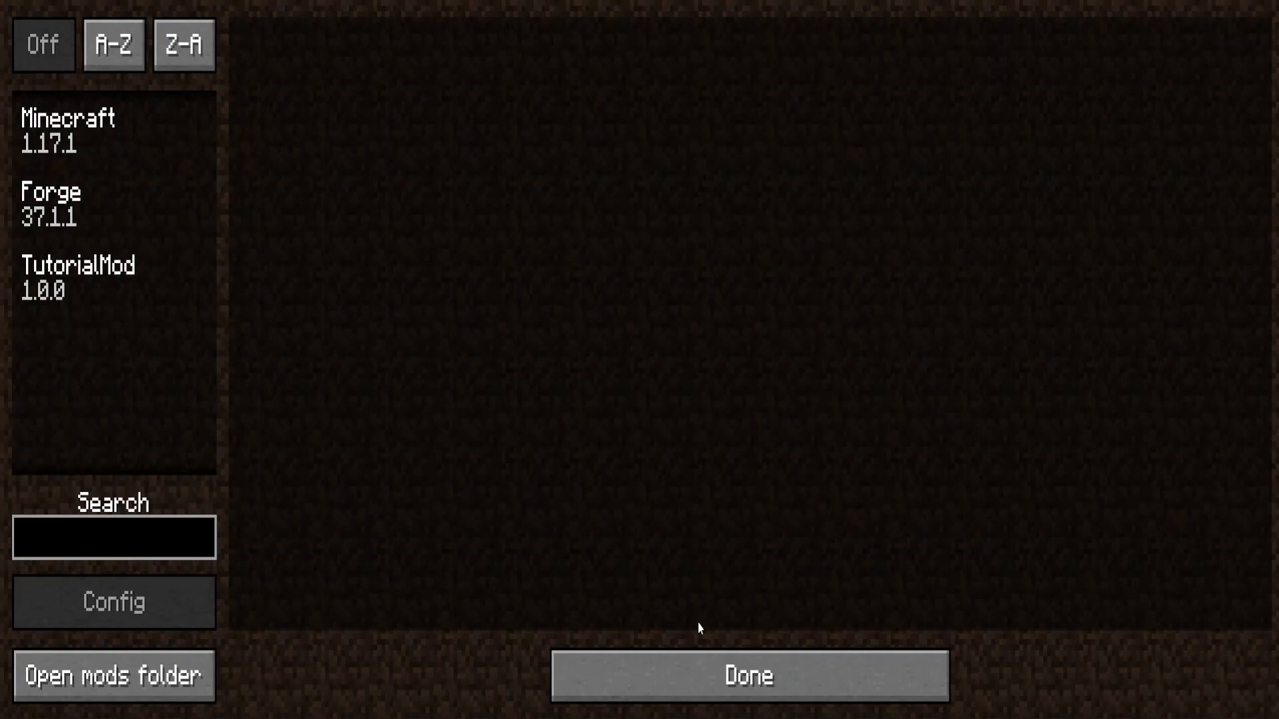
pyautogui.click(693, 667)
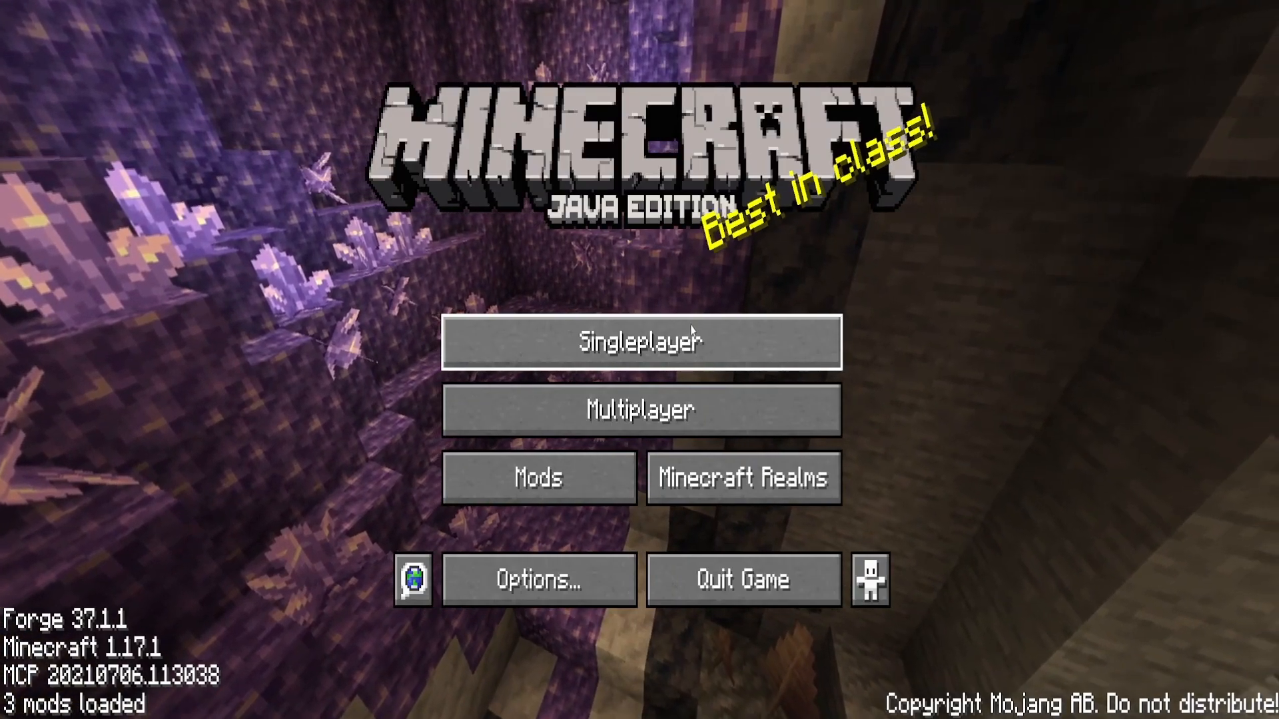
# - Create a new singleplayer world in Creative mode and open the creative inventory in it
pyautogui.click(693, 333)
pyautogui.click(547, 293)
pyautogui.click(547, 293)
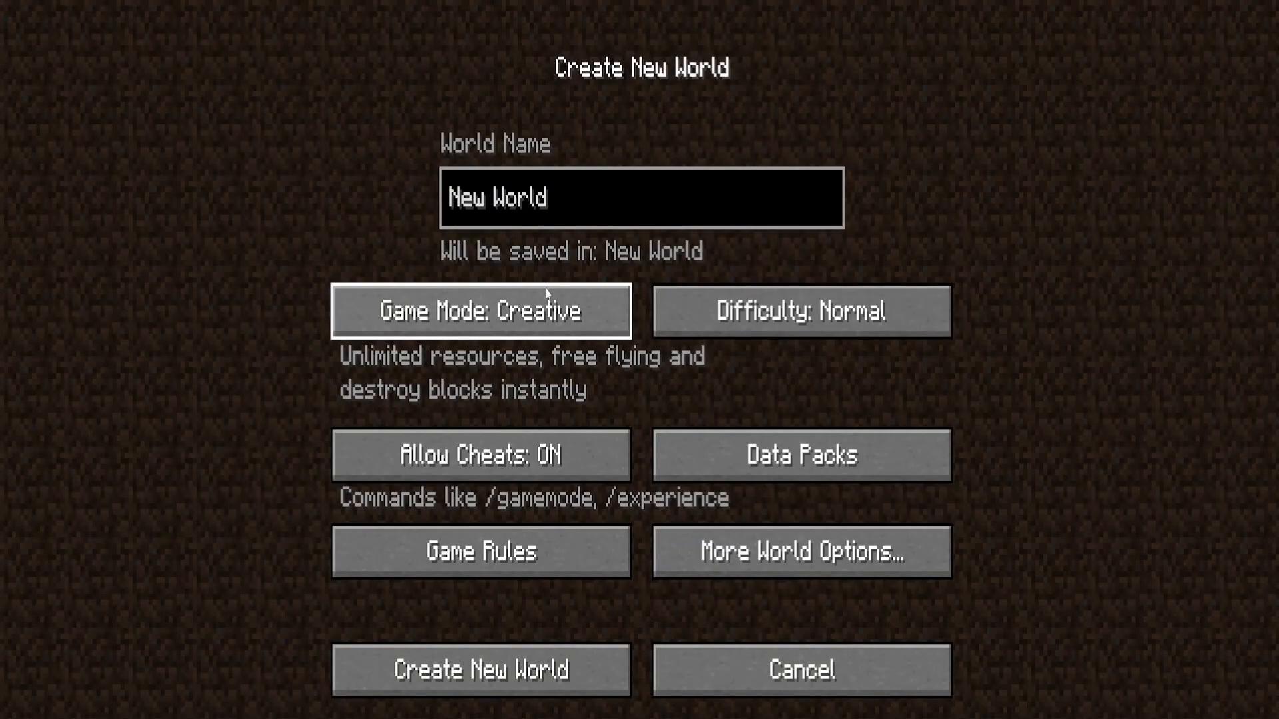
pyautogui.click(530, 650)
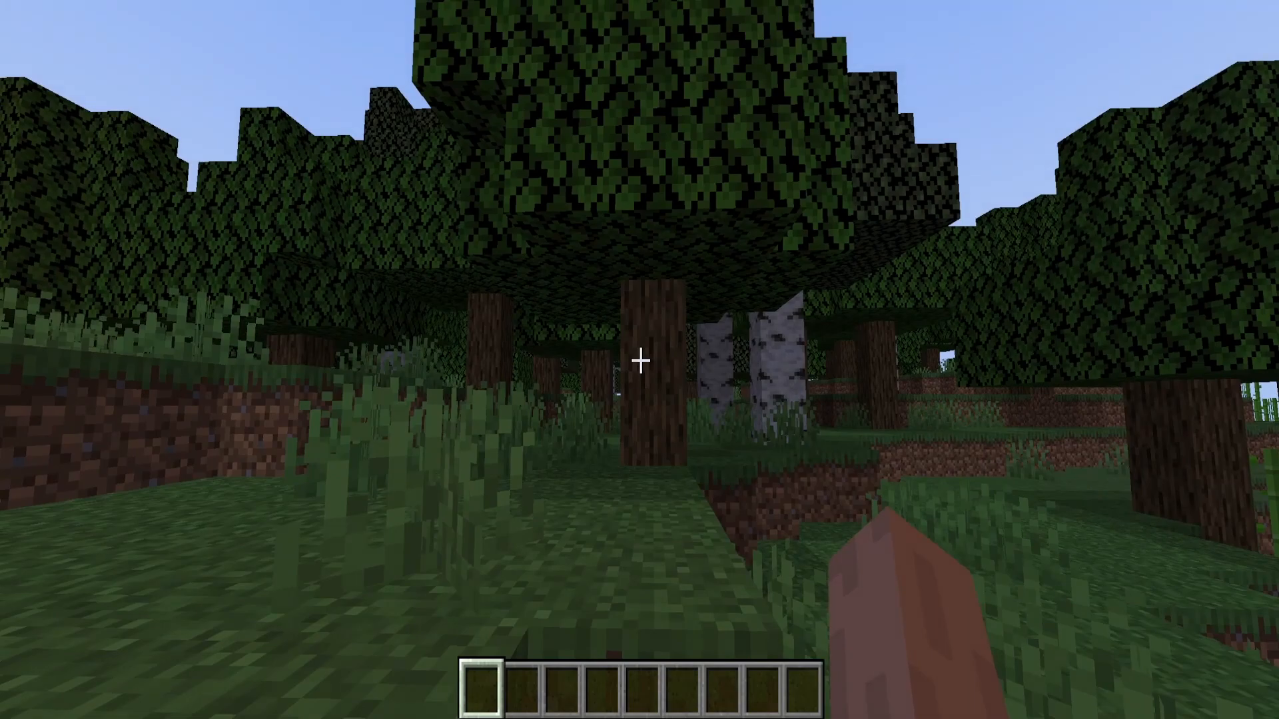
pyautogui.press('e')
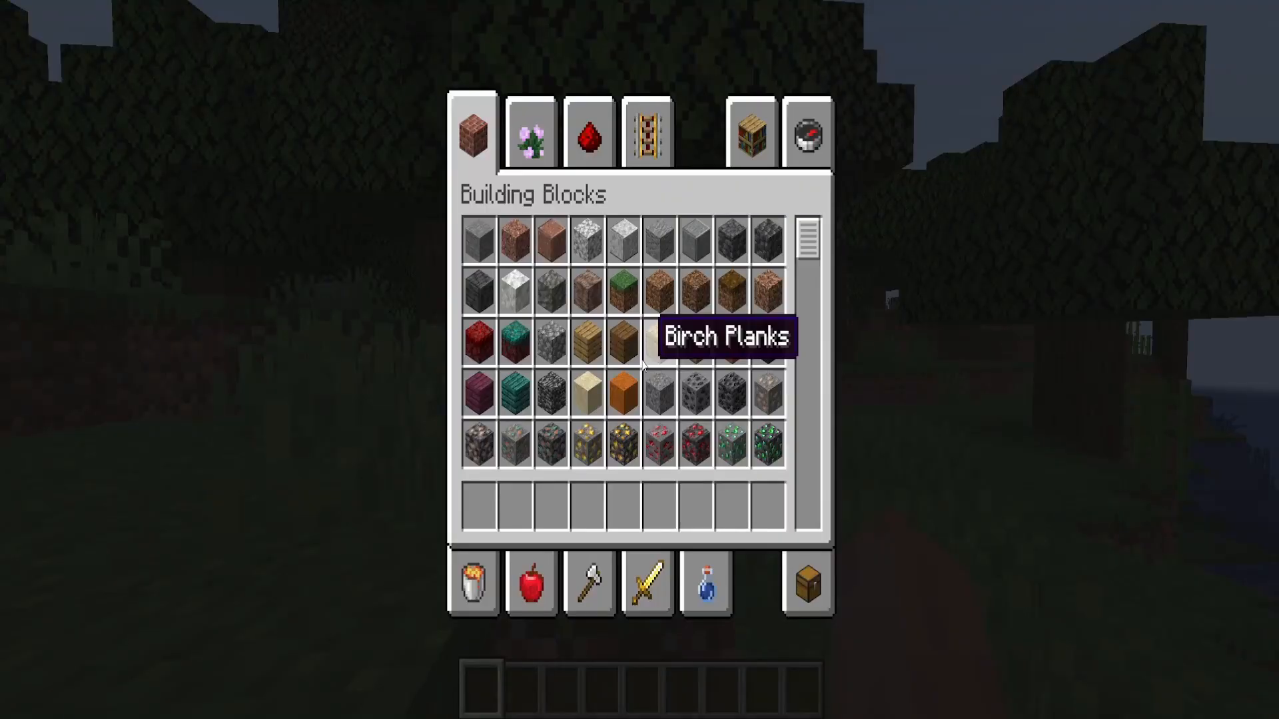
# - Take the Fubble Bubble from the Miscellaneous items into the first hotbar slot and return to the world
pyautogui.click(461, 589)
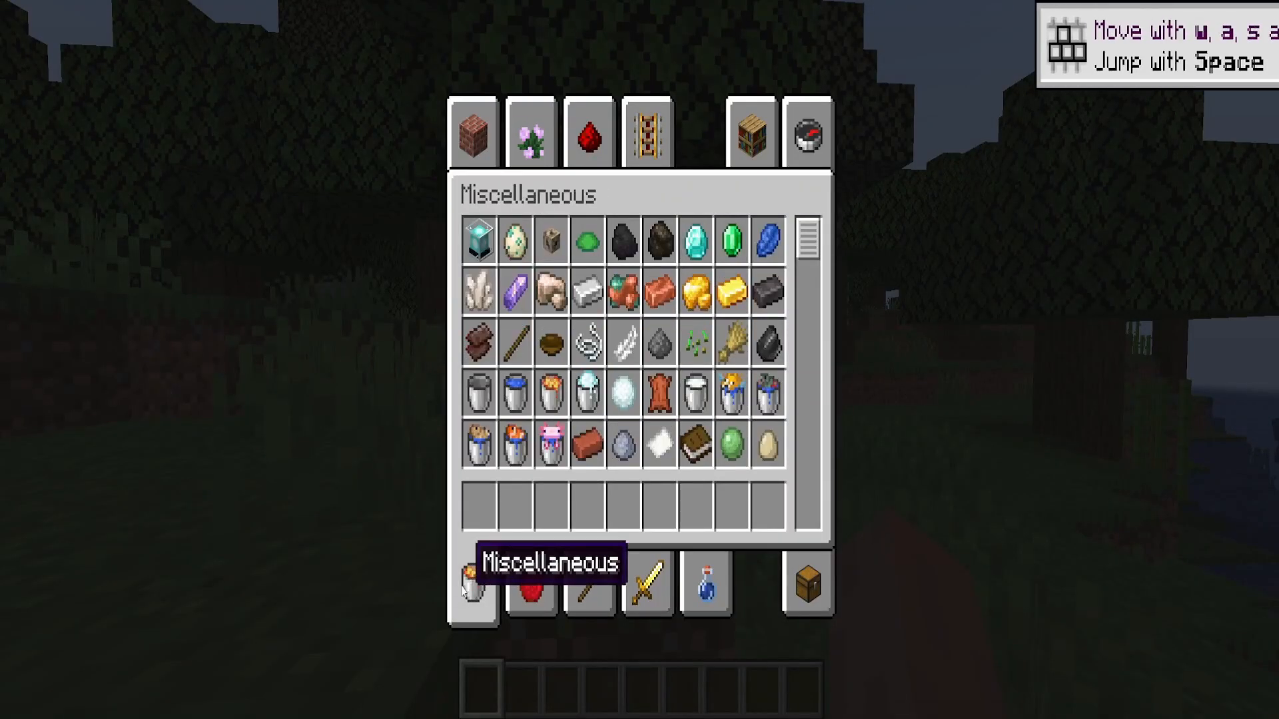
pyautogui.moveTo(804, 250); pyautogui.dragTo(807, 510)
pyautogui.click(630, 440)
pyautogui.click(481, 507)
pyautogui.press('e')
pyautogui.press('w')
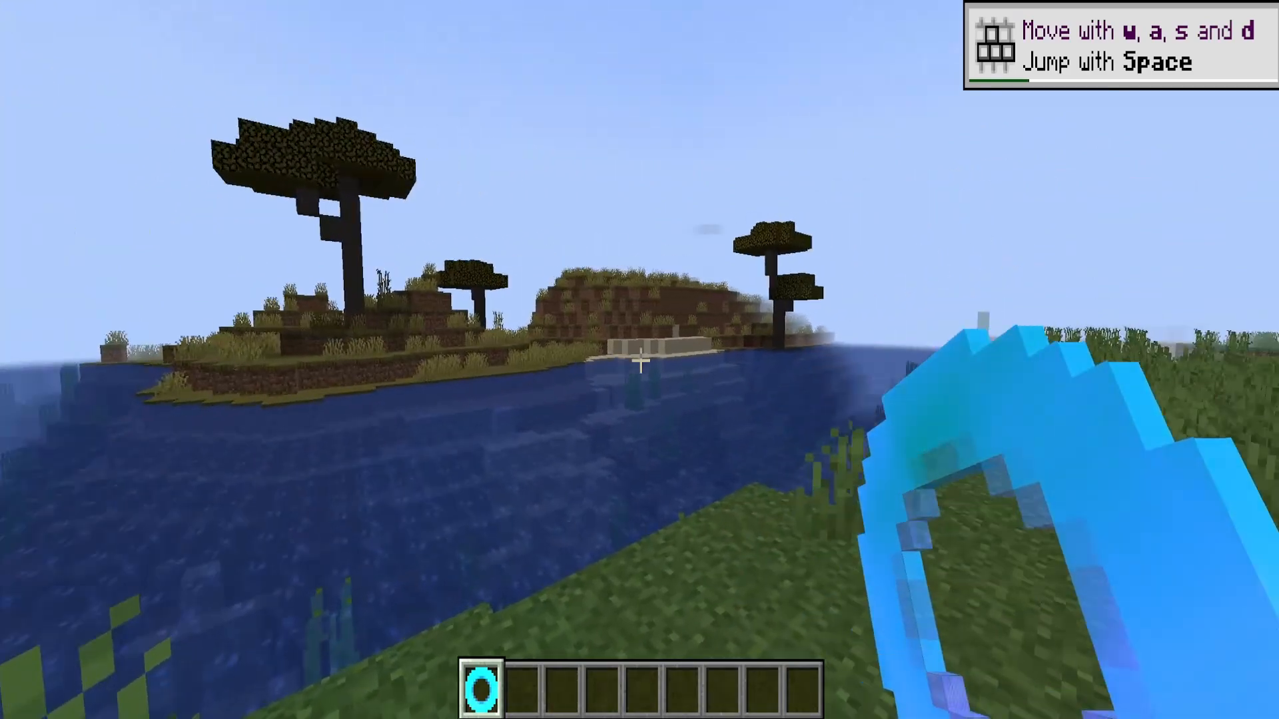
# - Test the Fubble Bubble by swapping it to the off hand and back, and dropping it on the grass and picking it up
pyautogui.press('2')
pyautogui.press('1')
pyautogui.press('f')
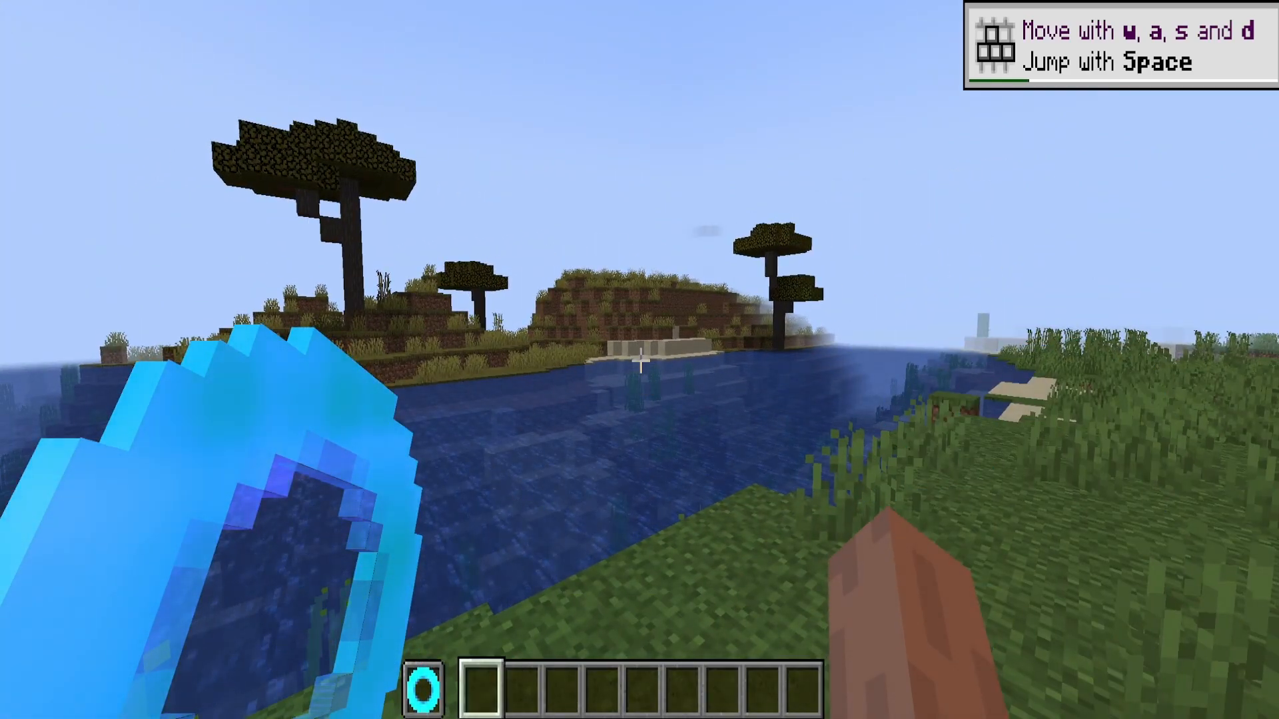
pyautogui.press('f')
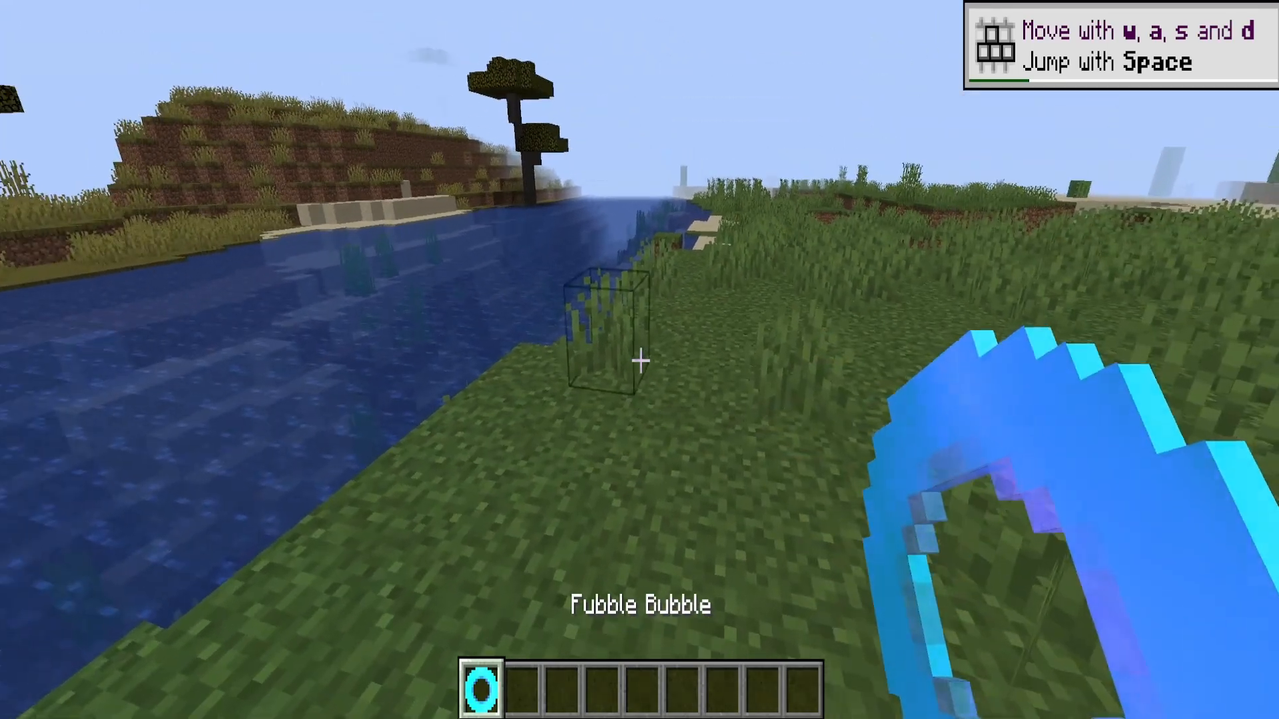
pyautogui.rightClick(639, 359)
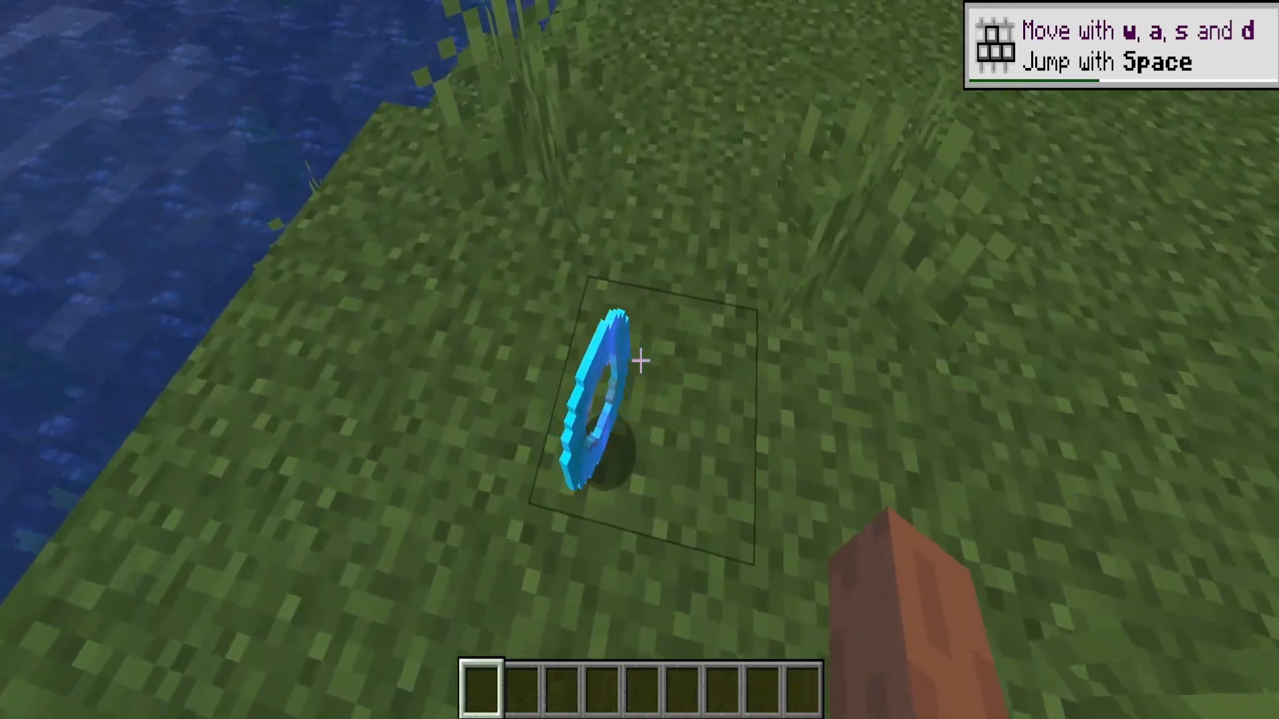
pyautogui.click(640, 360)
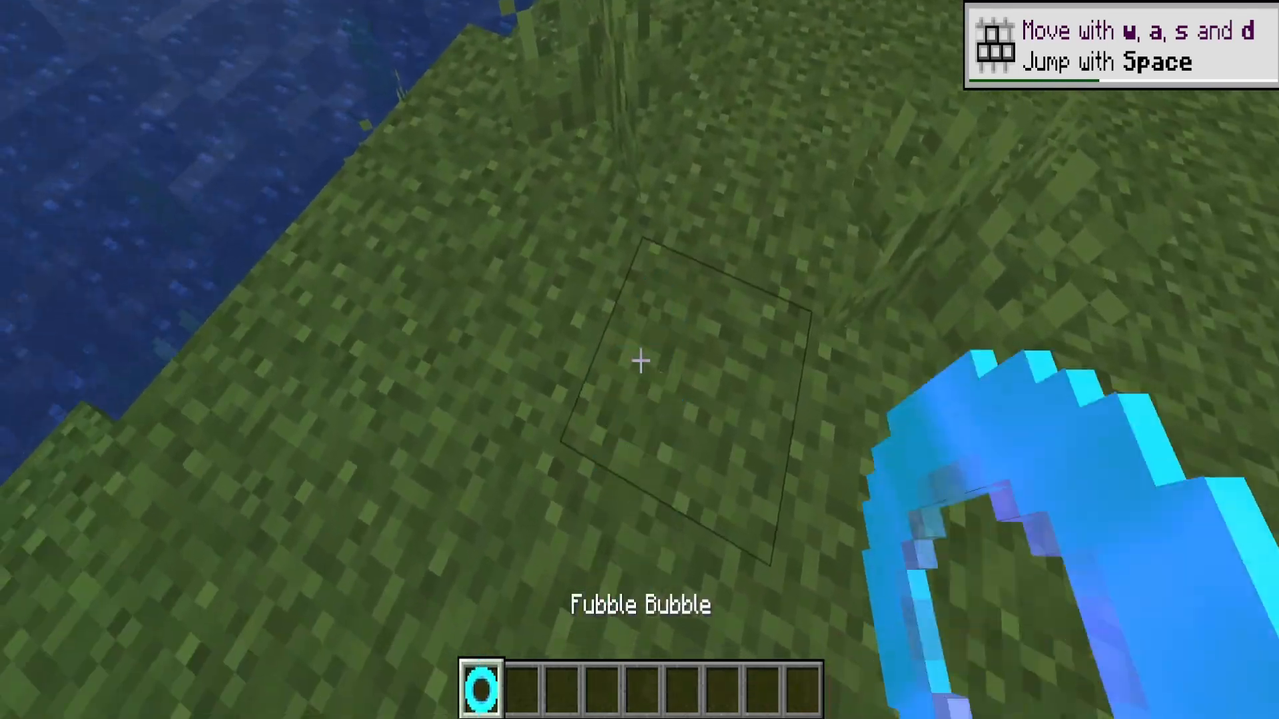